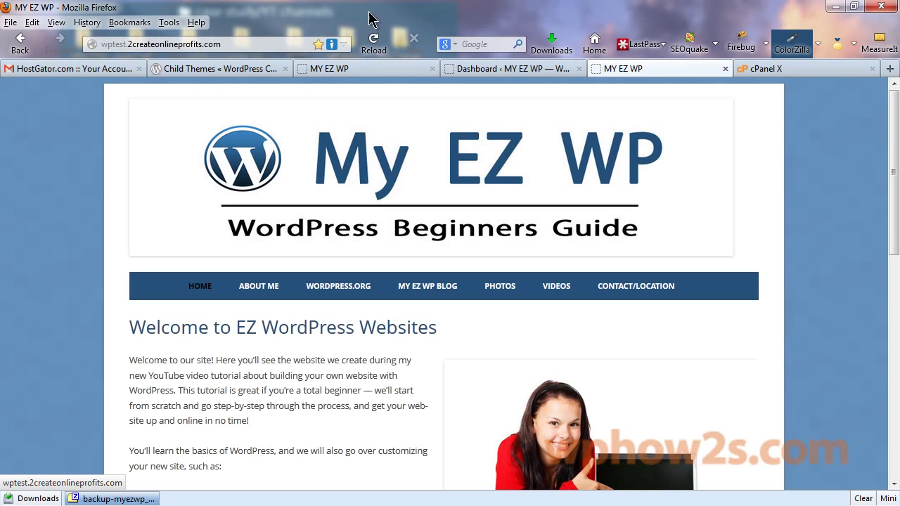
# Switch to the MY EZ WP dashboard and highlight the myezwp.com/wp-admin part of its address.
pyautogui.click(503, 73)
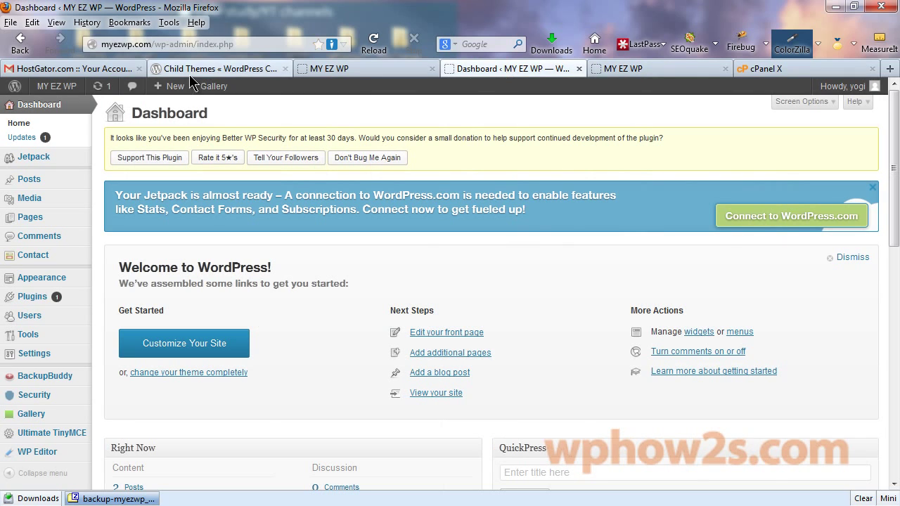
pyautogui.moveTo(194, 44); pyautogui.dragTo(101, 44)
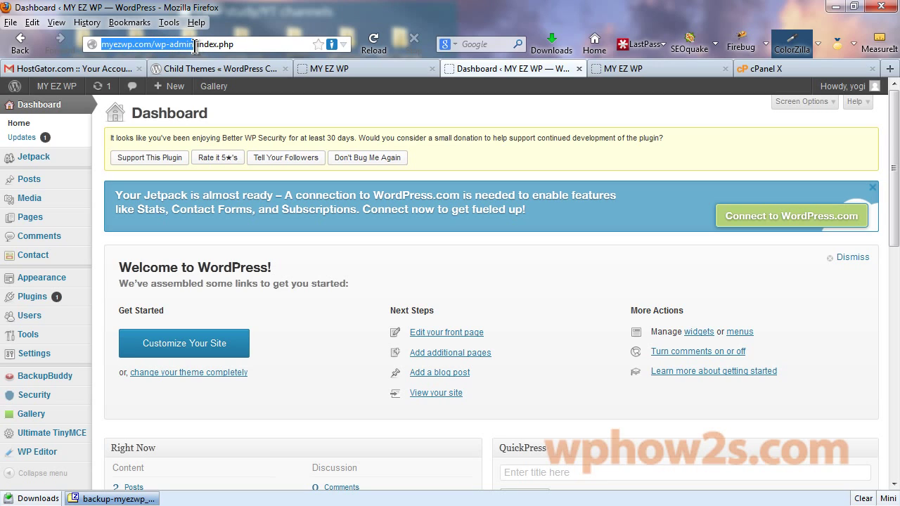
pyautogui.click(317, 114)
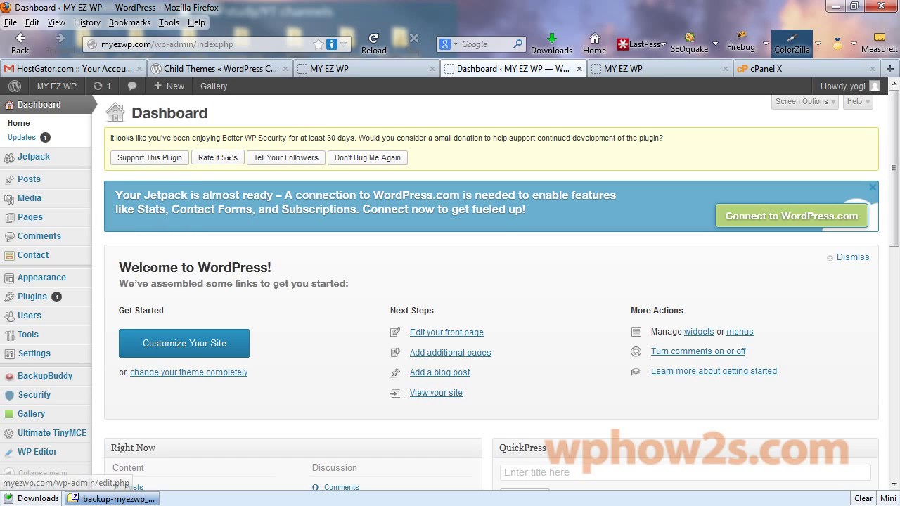
# Open the site's installed plugins list and look through it down to WP Editor.
pyautogui.moveTo(64, 276)
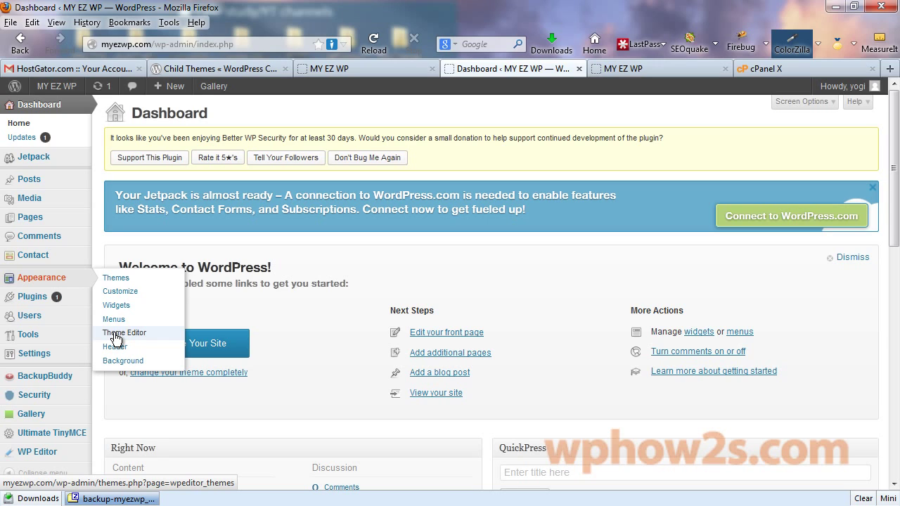
pyautogui.click(57, 300)
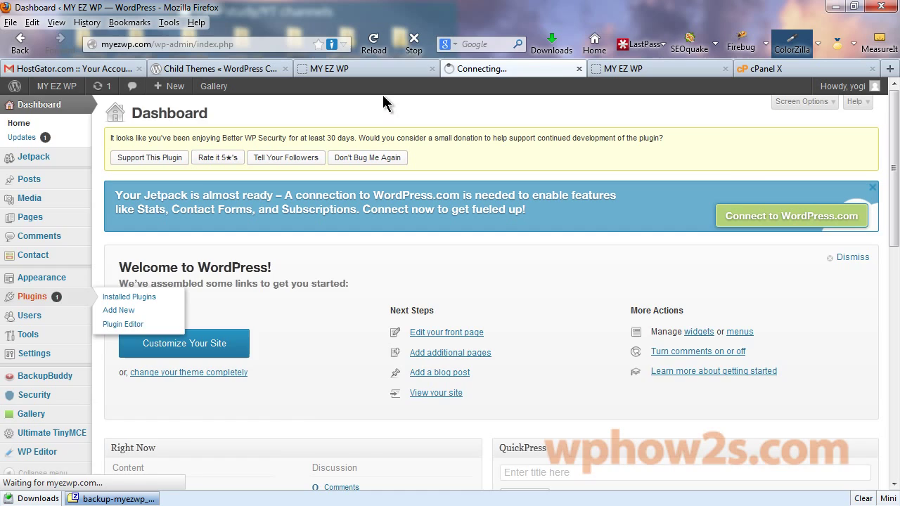
pyautogui.scroll(-6, 881, 137)
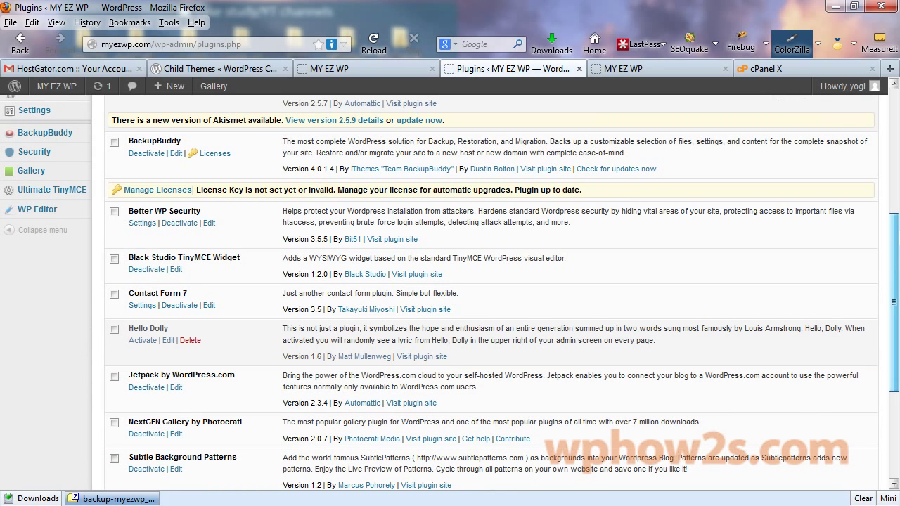
pyautogui.scroll(-5, 883, 360)
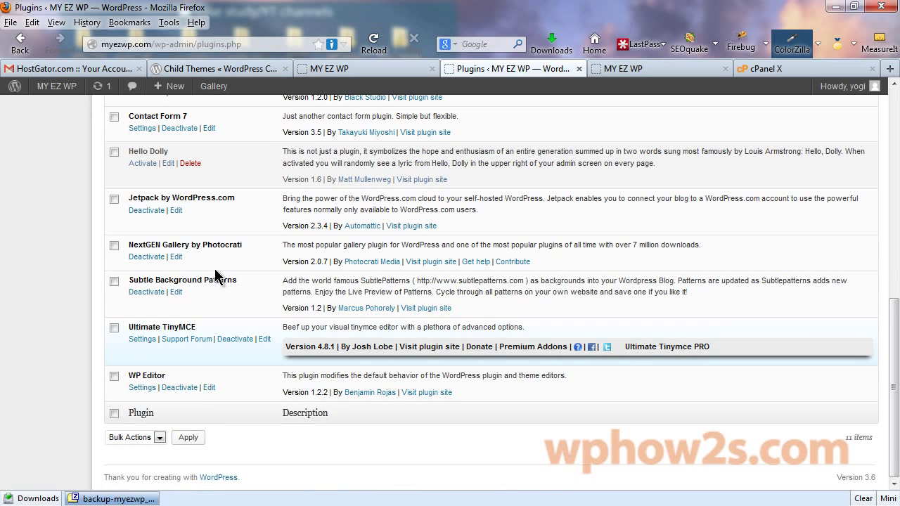
pyautogui.scroll(10, 897, 262)
# Open the Theme Editor on twentytwelve/style.css and look over the stylesheet code.
pyautogui.moveTo(44, 239)
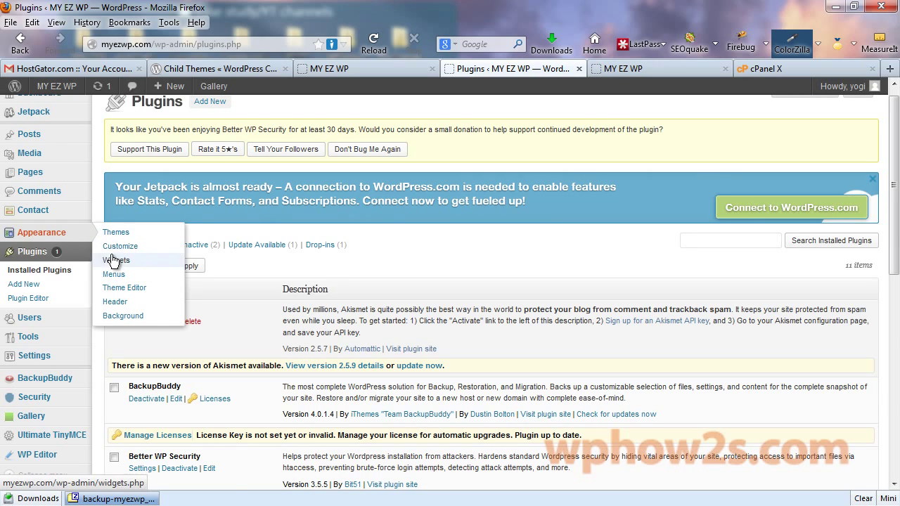
pyautogui.click(135, 289)
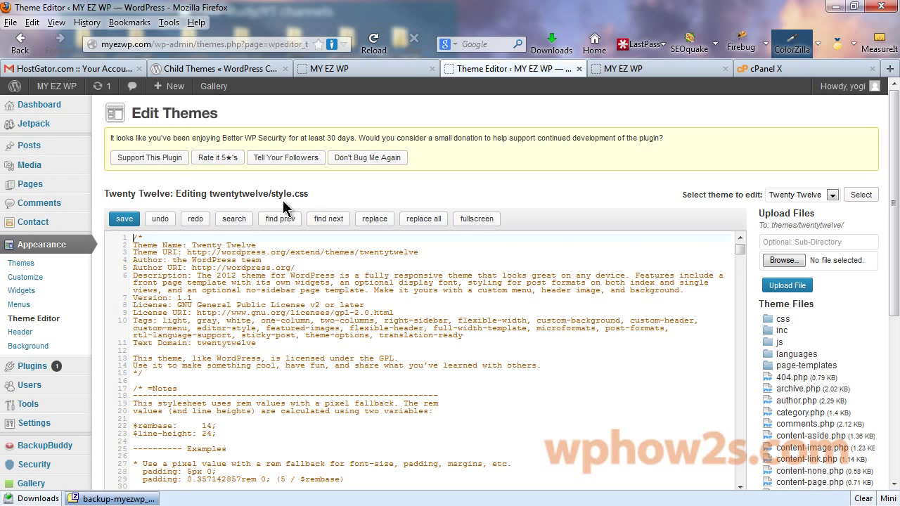
pyautogui.click(744, 261)
pyautogui.moveTo(743, 261); pyautogui.dragTo(747, 265)
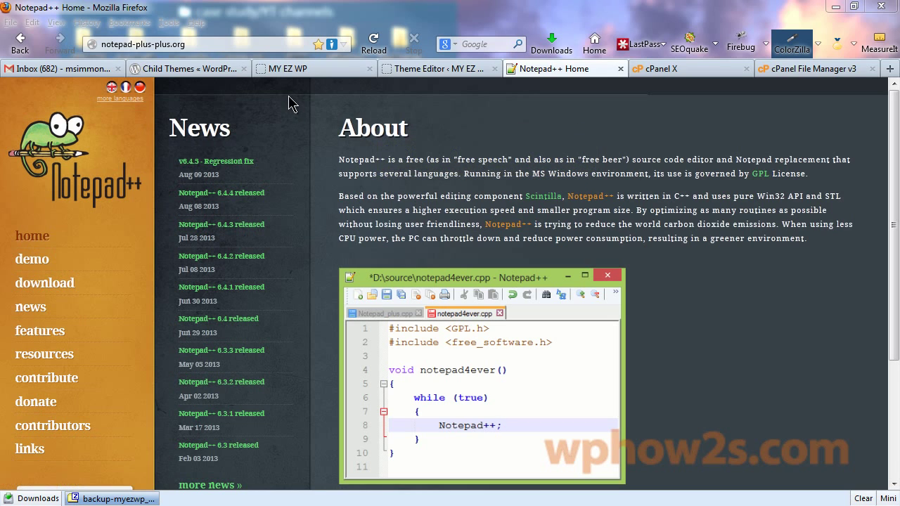
# Switch to the Codex page codex.wordpress.org/Child_Themes and view the How to Create a Child Theme section.
pyautogui.click(171, 68)
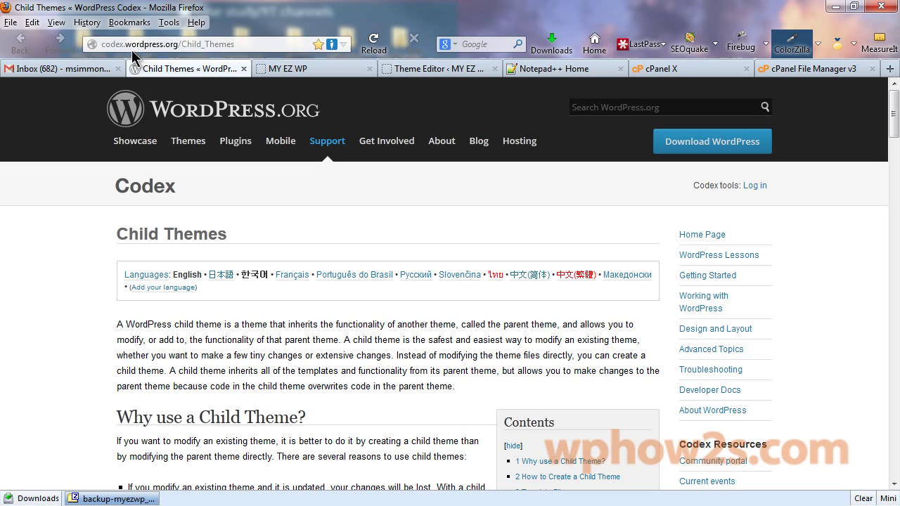
pyautogui.moveTo(237, 44); pyautogui.dragTo(102, 44)
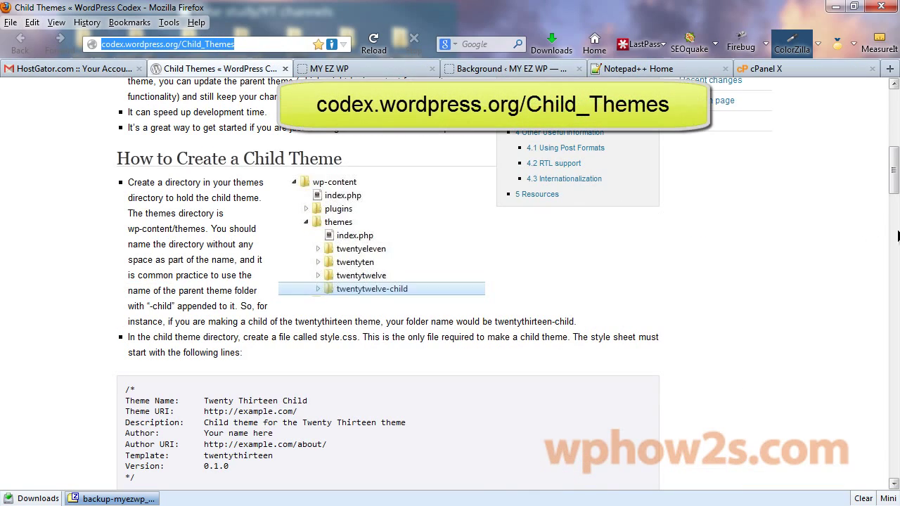
pyautogui.moveTo(893, 151); pyautogui.dragTo(875, 177)
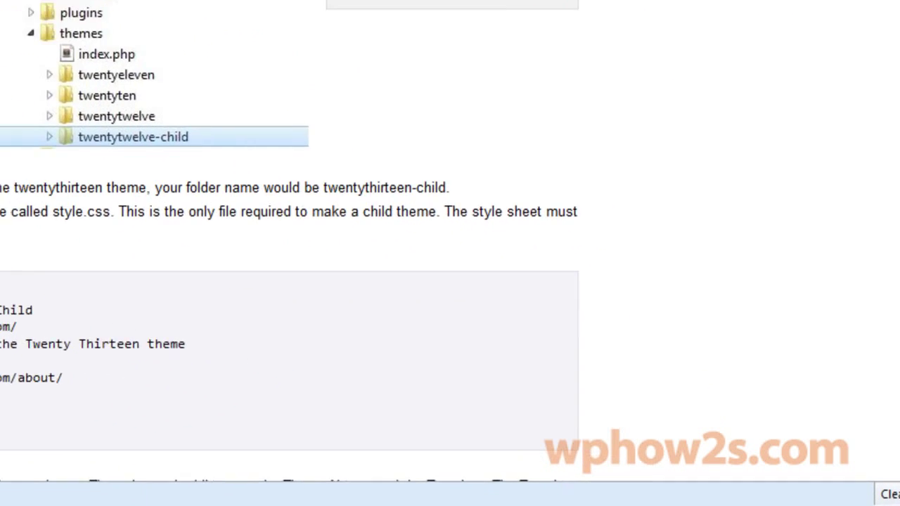
# Switch to the hosting account's cPanel and go to its Files section.
pyautogui.click(791, 51)
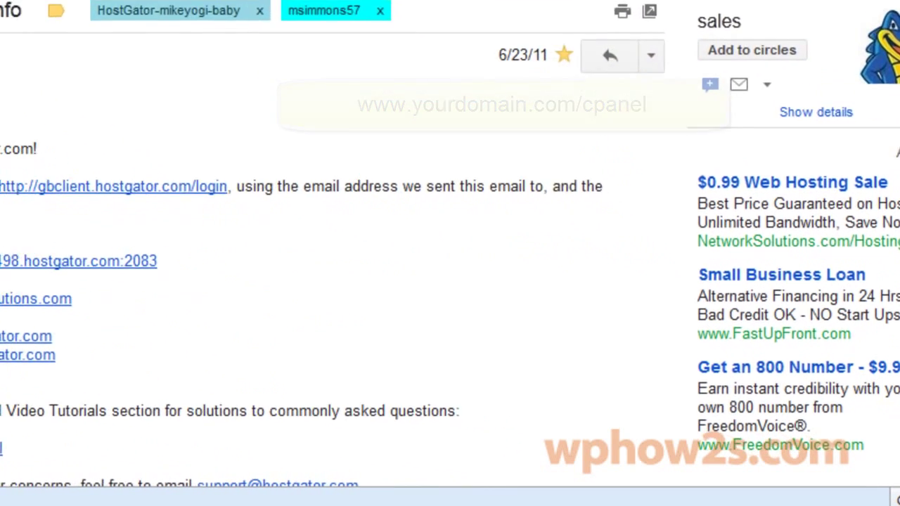
pyautogui.click(826, 2)
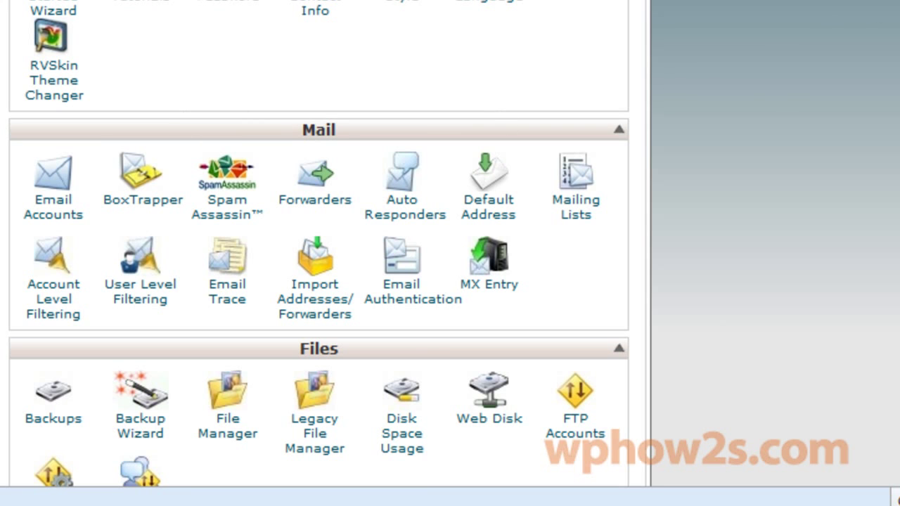
pyautogui.scroll(-4, 319, 253)
pyautogui.scroll(-1, 318, 254)
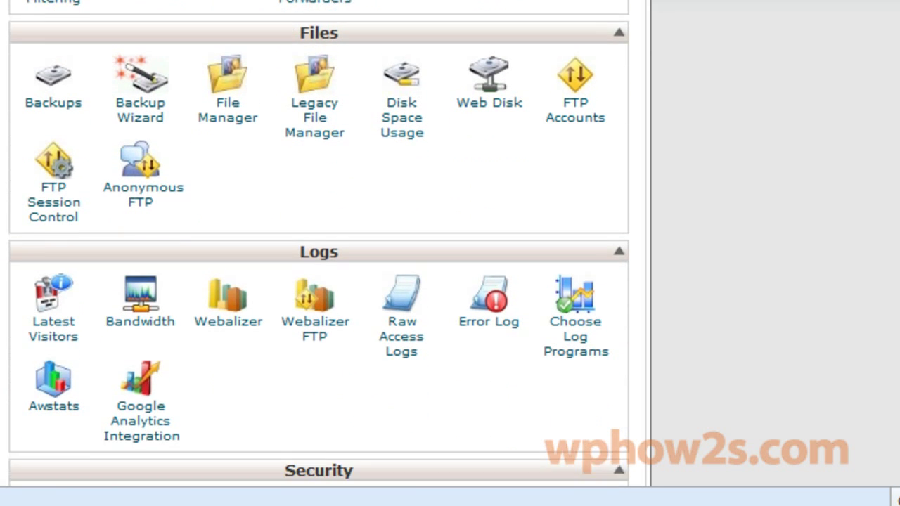
pyautogui.scroll(5, 319, 253)
pyautogui.scroll(-4, 318, 254)
pyautogui.scroll(-1, 318, 253)
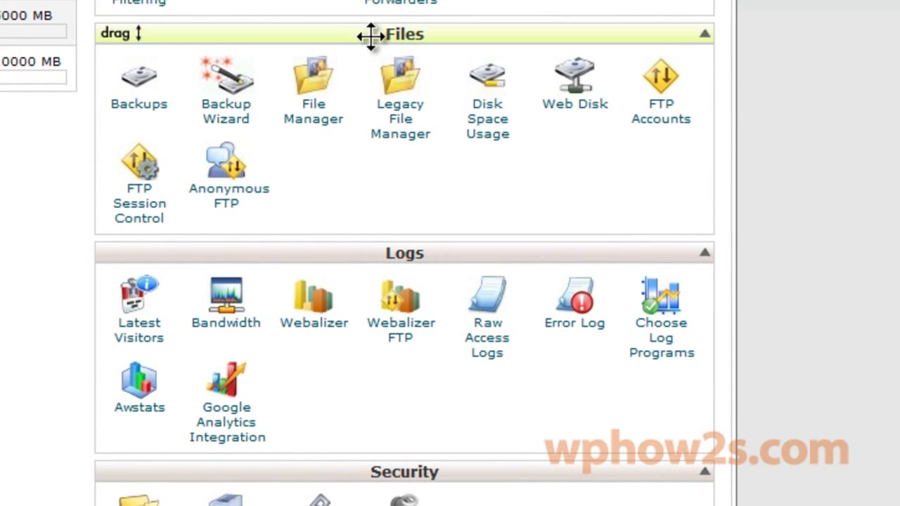
# Open File Manager at the Web Root (public_html/www) and go to the wp-content/themes folder.
pyautogui.click(317, 129)
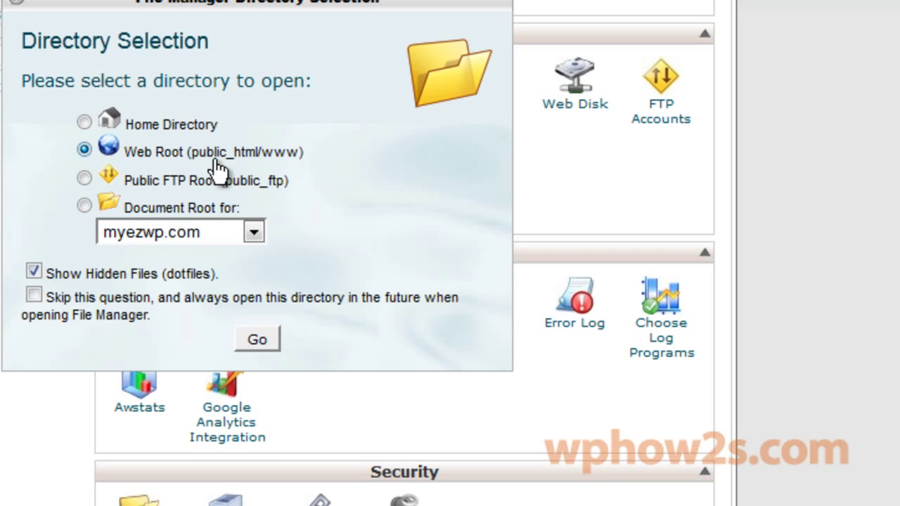
pyautogui.click(257, 340)
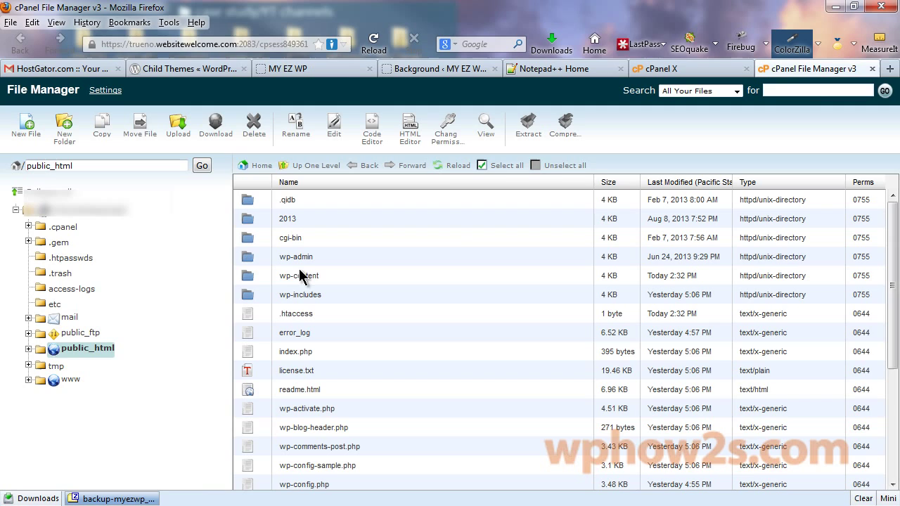
pyautogui.doubleClick(339, 277)
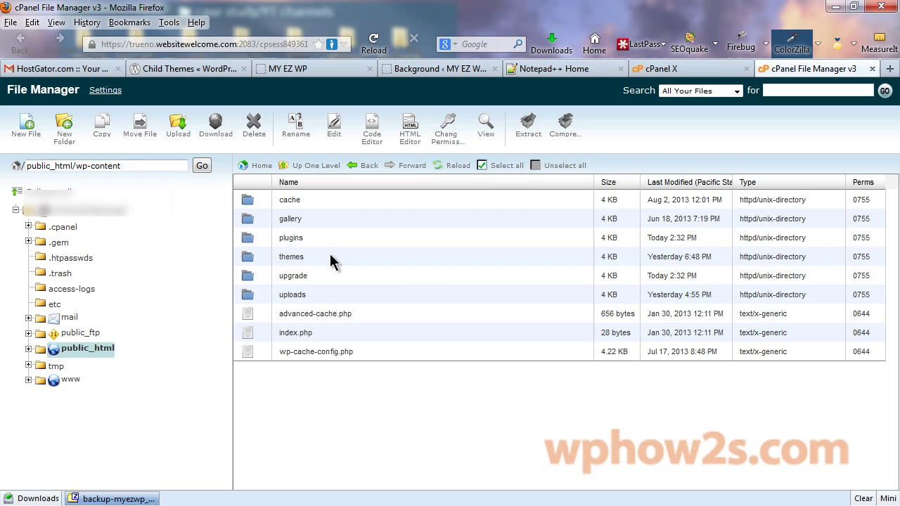
pyautogui.doubleClick(330, 258)
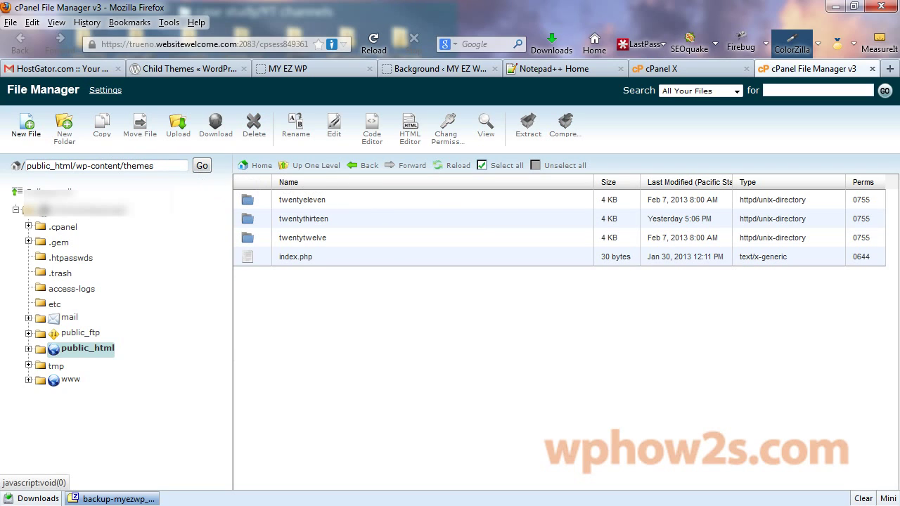
# Check the Codex's directory instructions and create a folder named twentytwelve-child in /public_html/wp-content/themes.
pyautogui.click(172, 70)
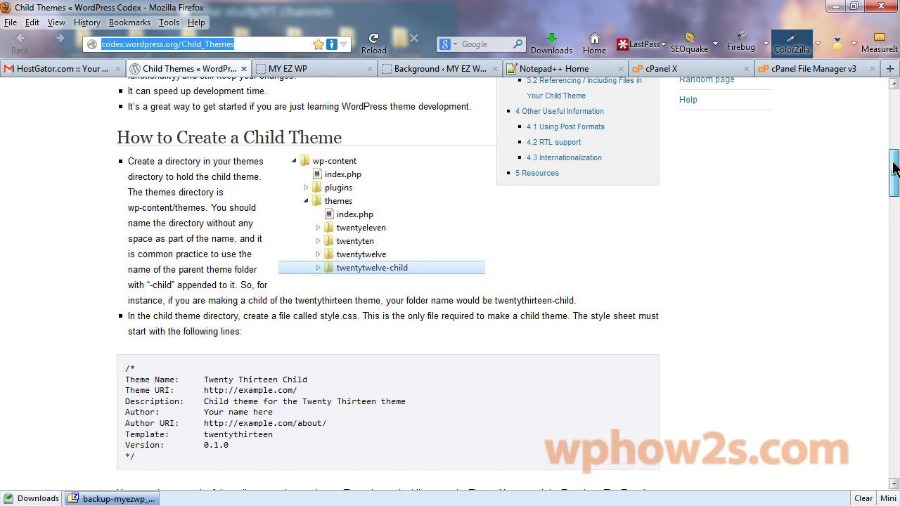
pyautogui.moveTo(894, 168)
pyautogui.mouseDown()
pyautogui.moveTo(895, 179)
pyautogui.moveTo(894, 164)
pyautogui.mouseUp()
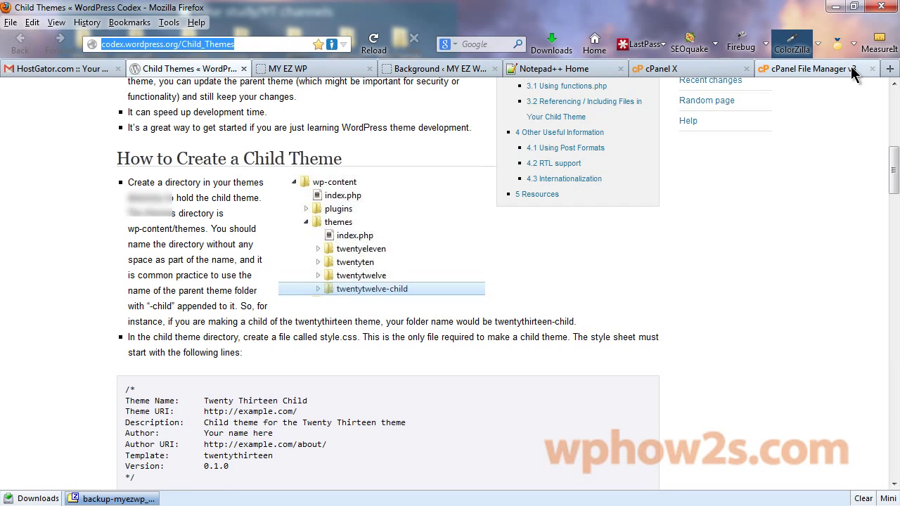
pyautogui.click(815, 69)
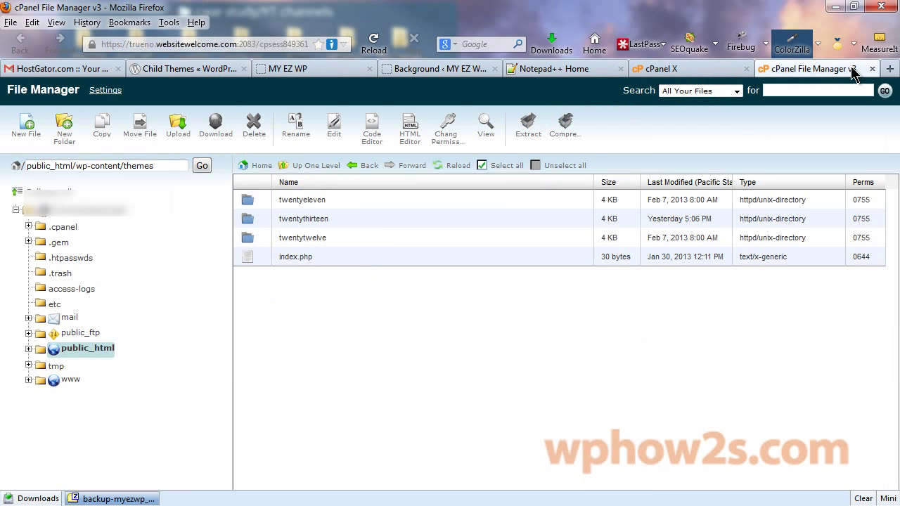
pyautogui.click(64, 138)
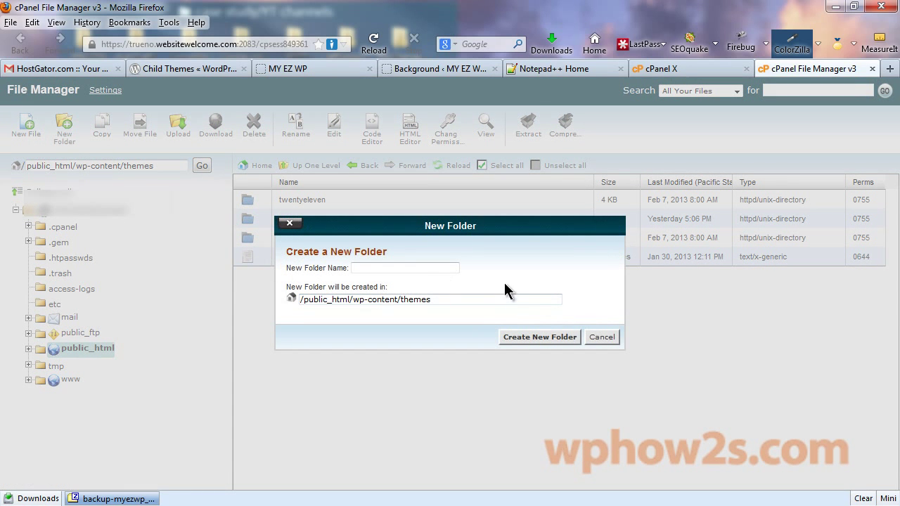
pyautogui.write('twentytwelve-child')
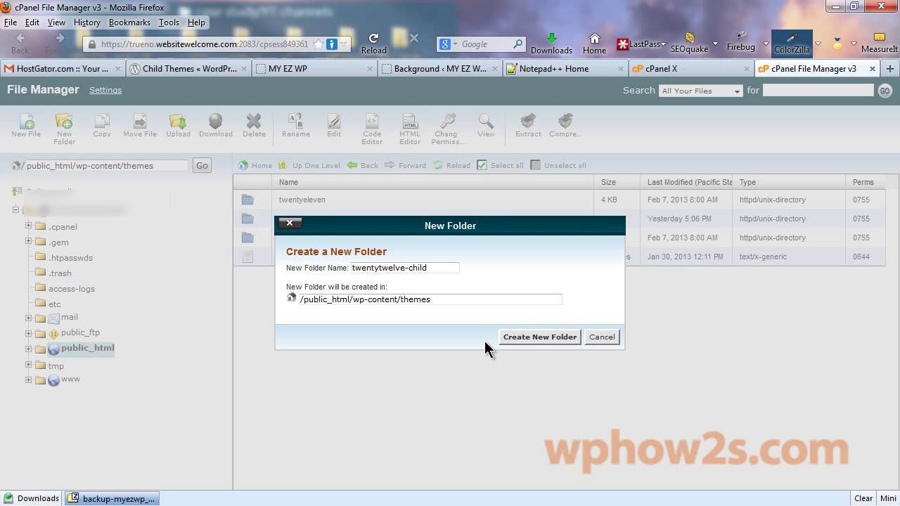
pyautogui.click(537, 335)
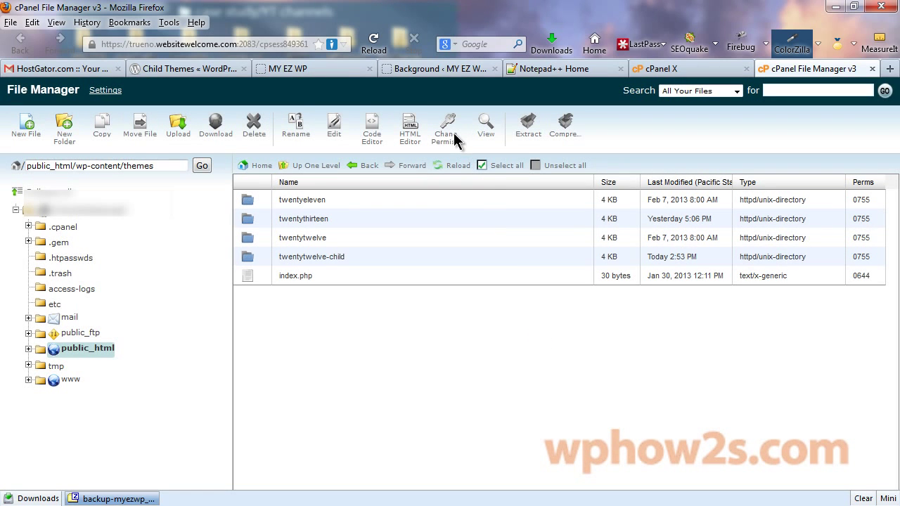
# Copy the sample style.css header, from /* to */, from the Codex Child Themes page.
pyautogui.click(188, 70)
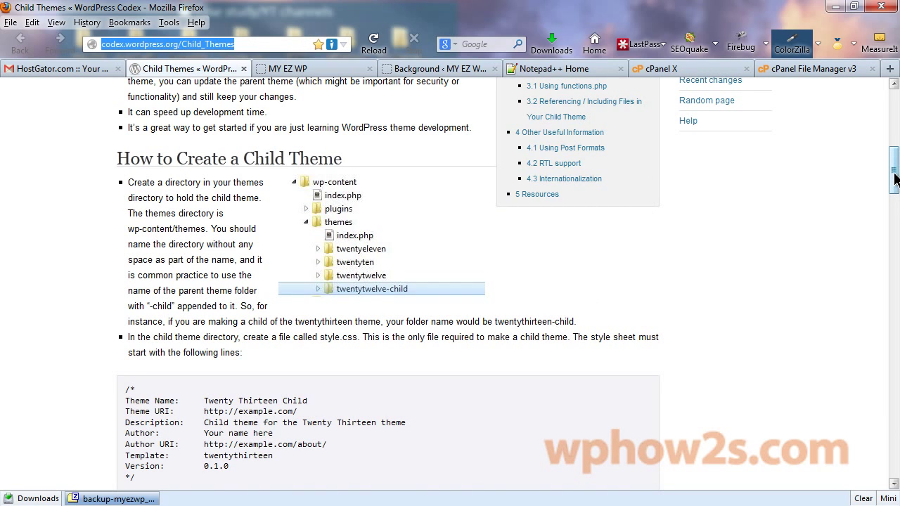
pyautogui.moveTo(895, 180); pyautogui.dragTo(895, 203)
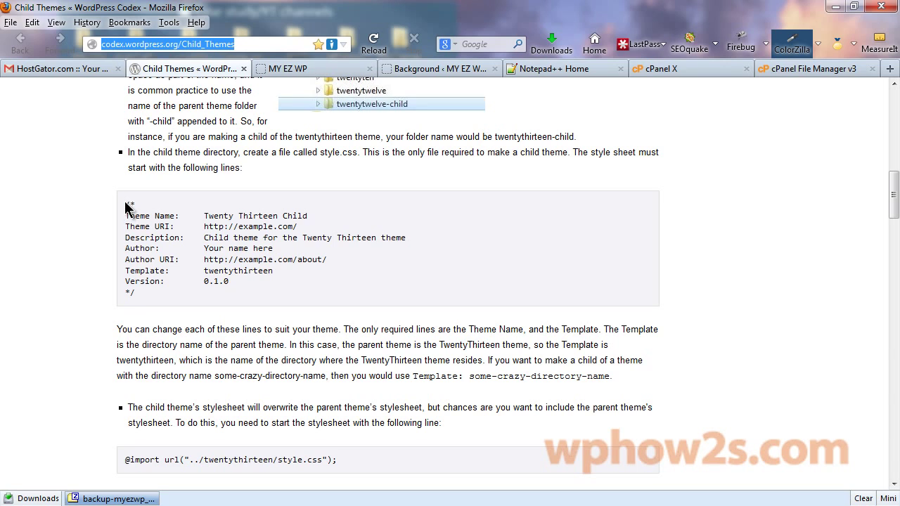
pyautogui.moveTo(125, 204); pyautogui.dragTo(355, 299)
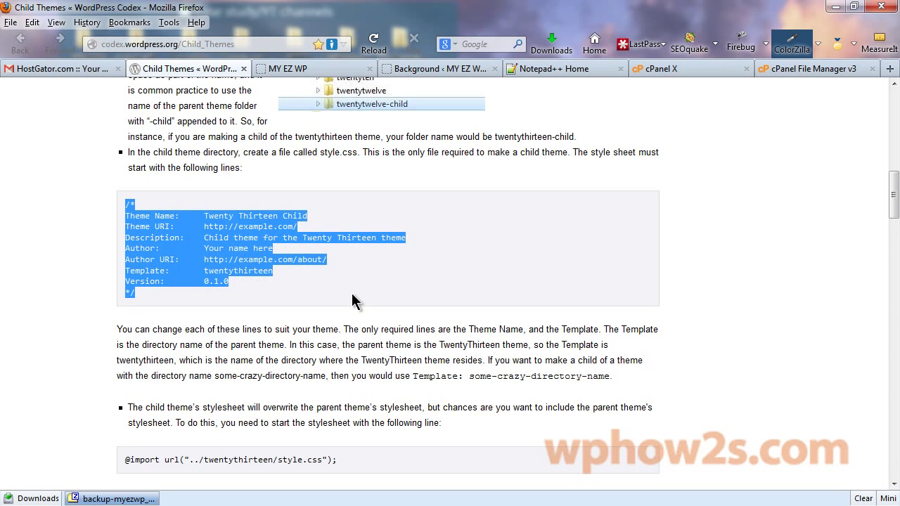
pyautogui.rightClick(221, 243)
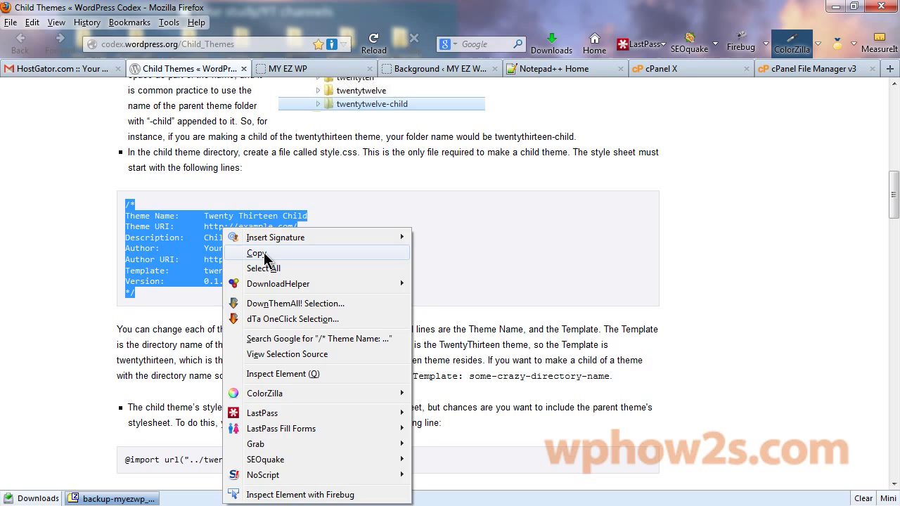
pyautogui.click(255, 251)
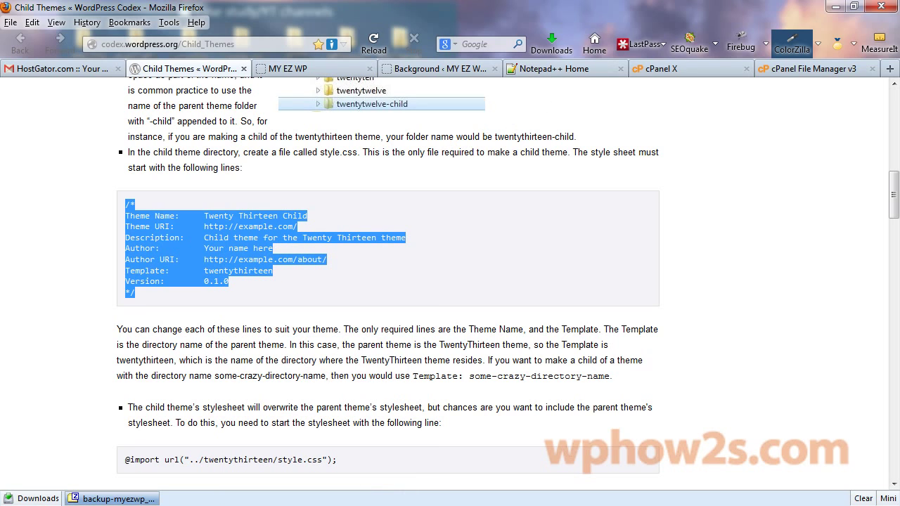
# Switch to Notepad++ and paste the copied child theme header into the empty style.css file.
pyautogui.hotkey('alt', 'Tab')
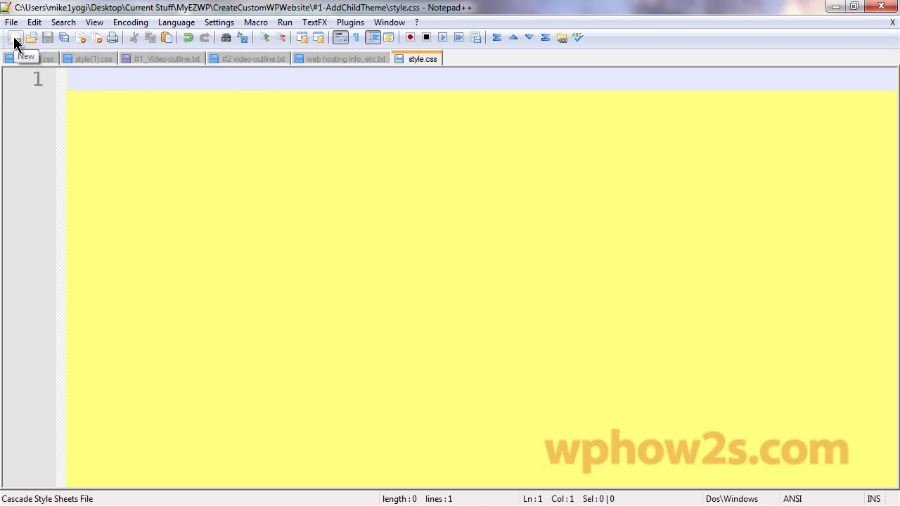
pyautogui.rightClick(76, 78)
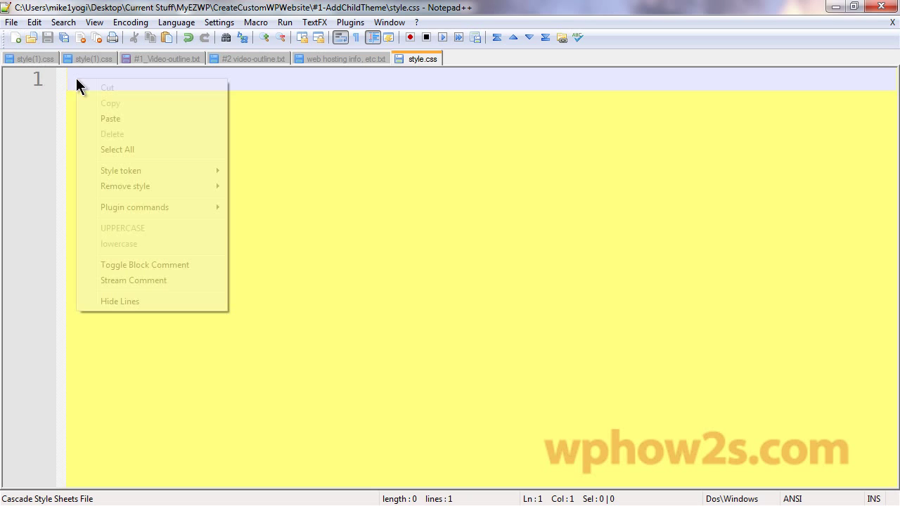
pyautogui.click(110, 118)
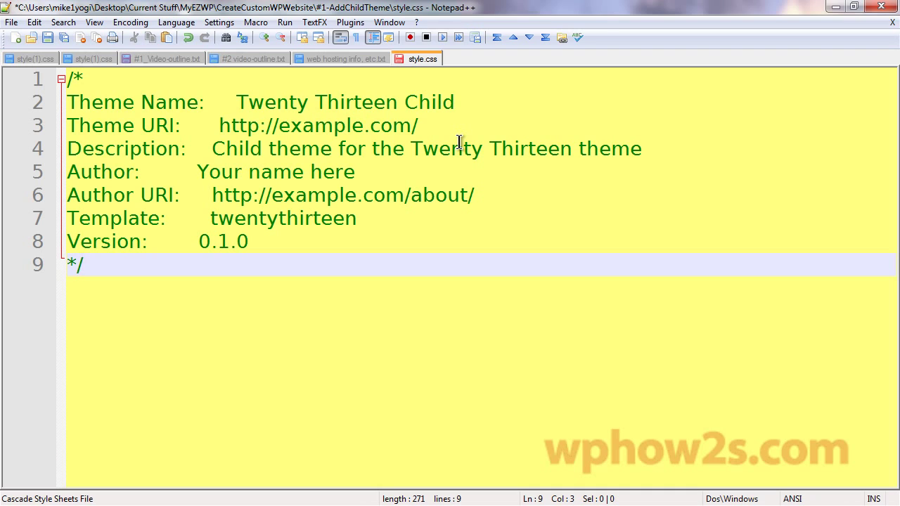
# Add two new lines below the closing */ of the header comment in style.css.
pyautogui.press('Return')
pyautogui.press('Return')
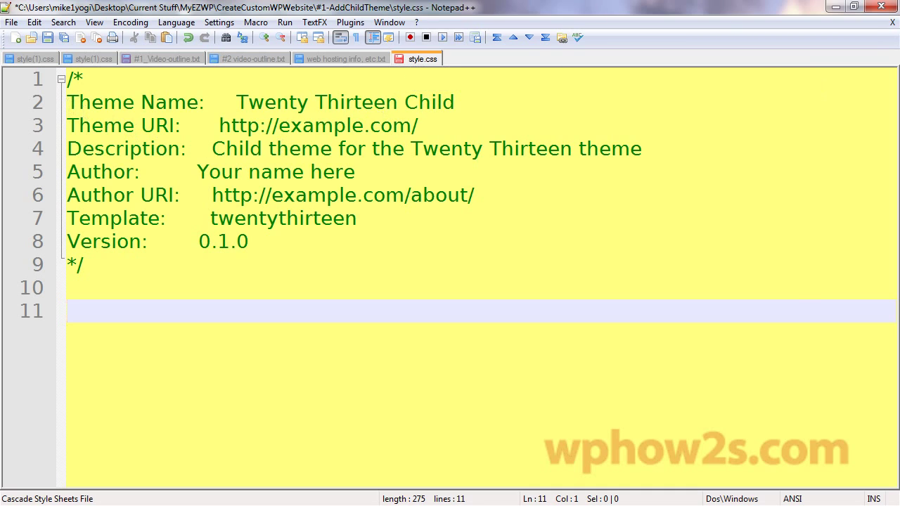
# Check the Theme Name and Template lines of the sample header on the Codex Child Themes page against the style.css header.
pyautogui.hotkey('alt', 'Tab')
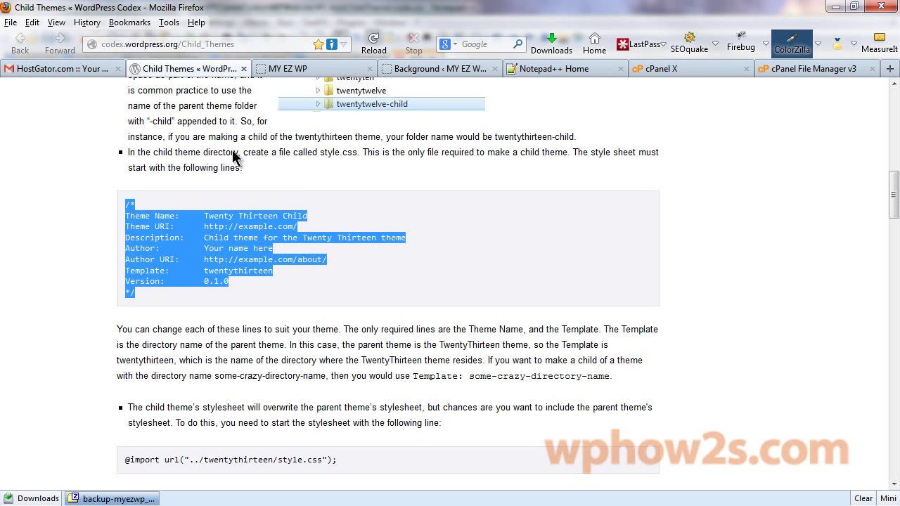
pyautogui.click(410, 261)
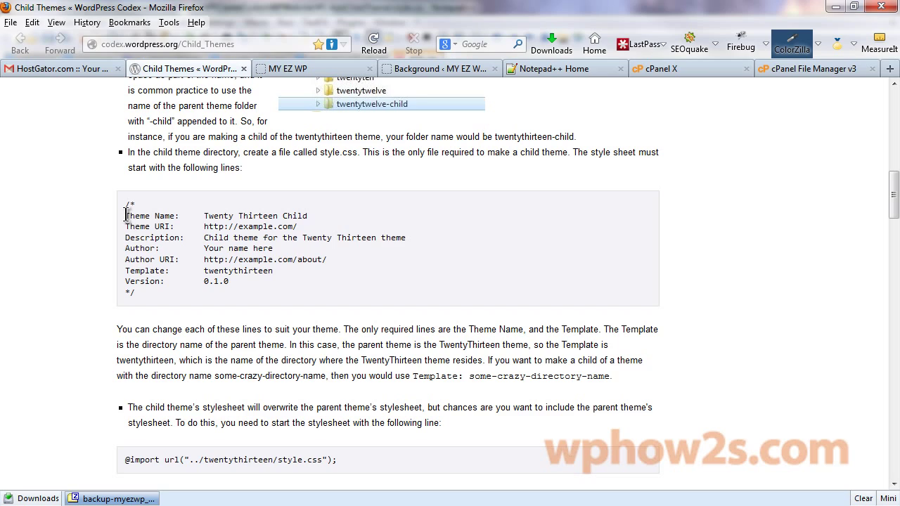
pyautogui.moveTo(126, 216); pyautogui.dragTo(316, 225)
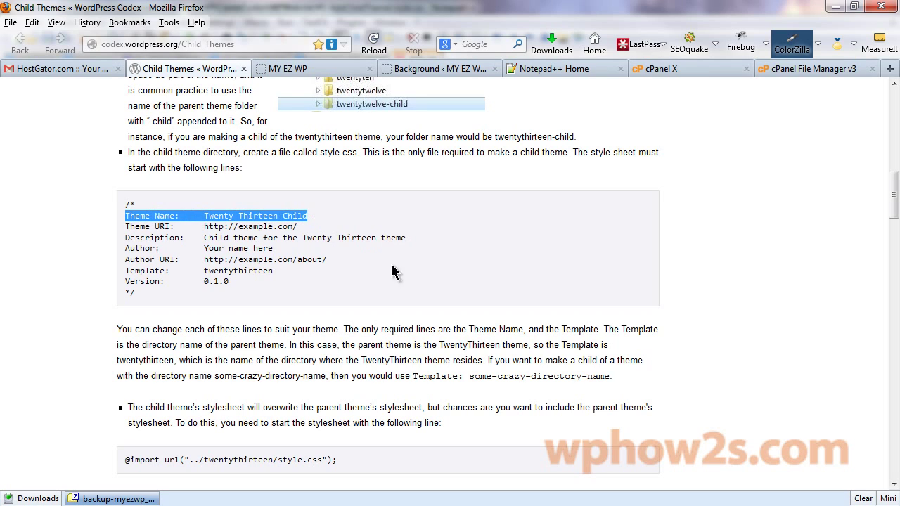
pyautogui.click(289, 275)
pyautogui.moveTo(127, 270); pyautogui.dragTo(293, 277)
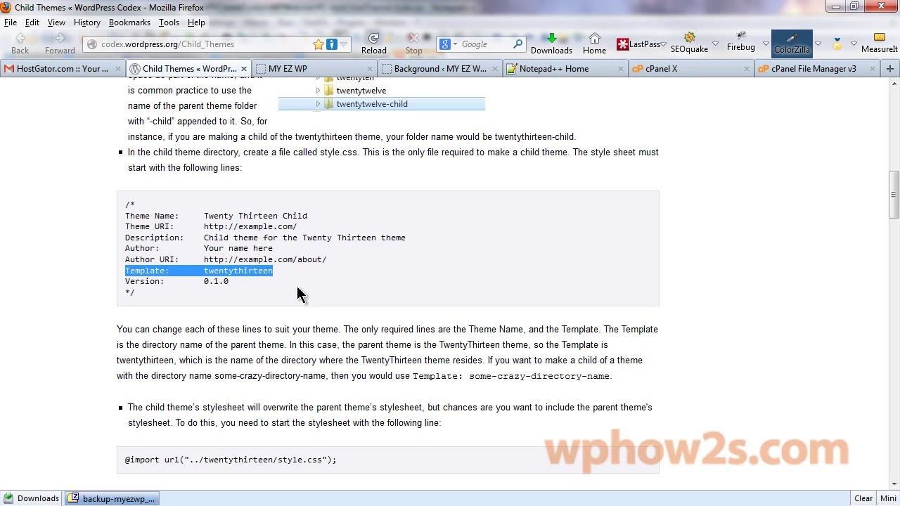
pyautogui.click(296, 294)
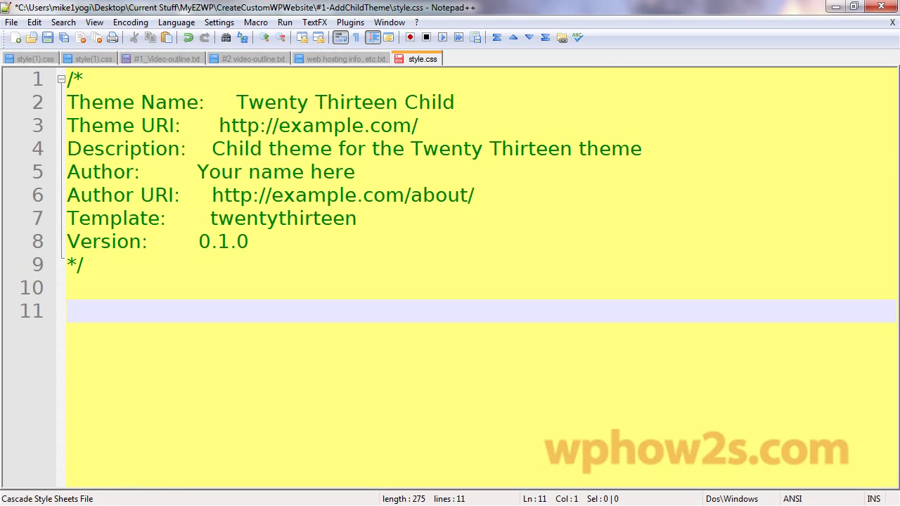
pyautogui.hotkey('alt', 'Tab')
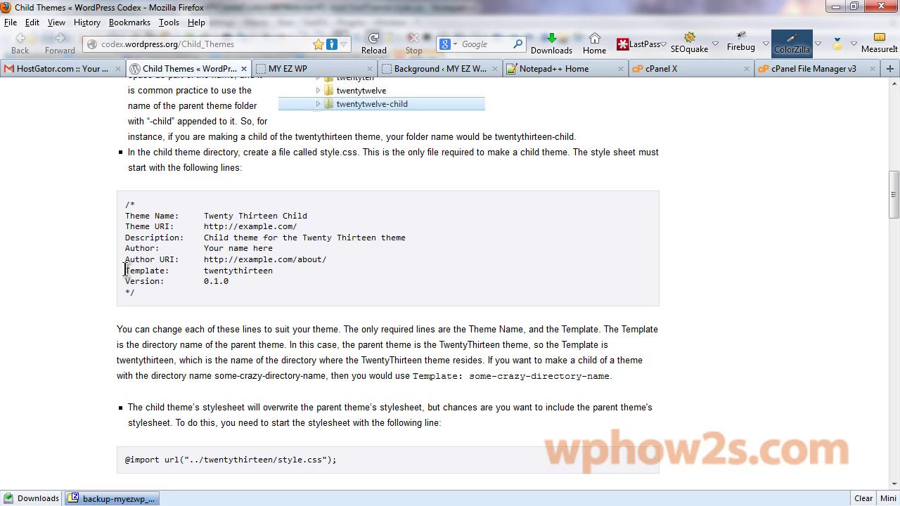
pyautogui.moveTo(125, 270); pyautogui.dragTo(276, 277)
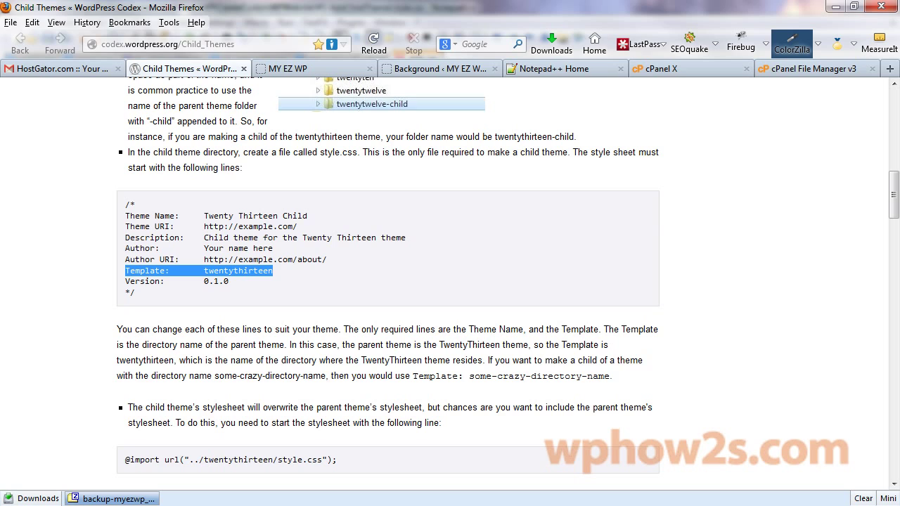
# Switch to Notepad++ and set the Template value in the style.css header to twentytwelve.
pyautogui.hotkey('alt', 'Tab')
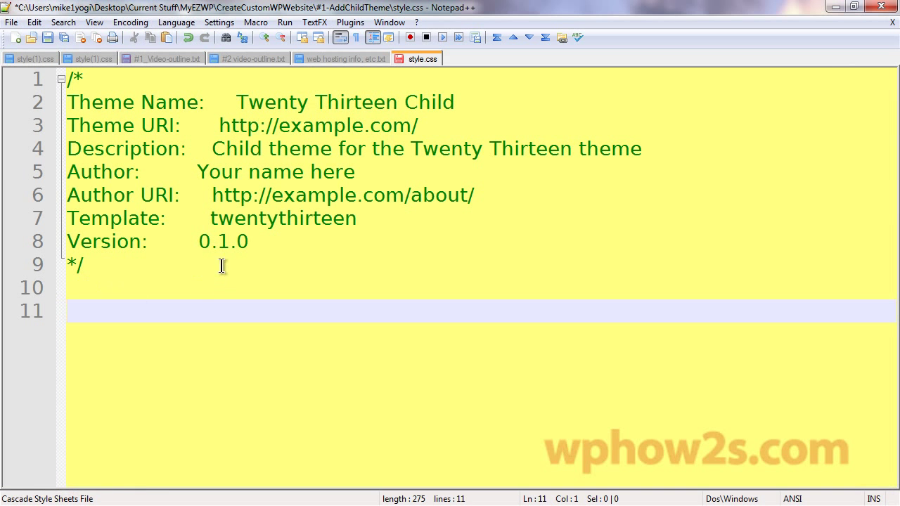
pyautogui.moveTo(288, 218); pyautogui.dragTo(375, 218)
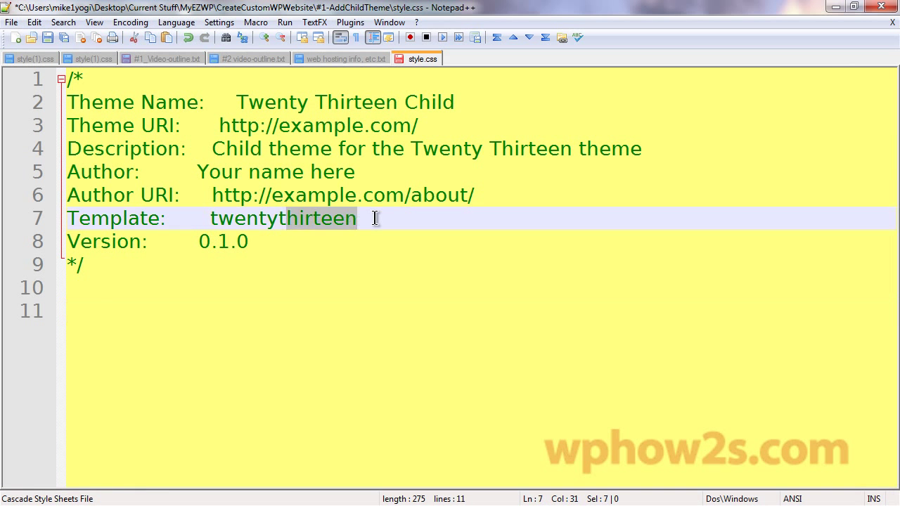
pyautogui.write('we')
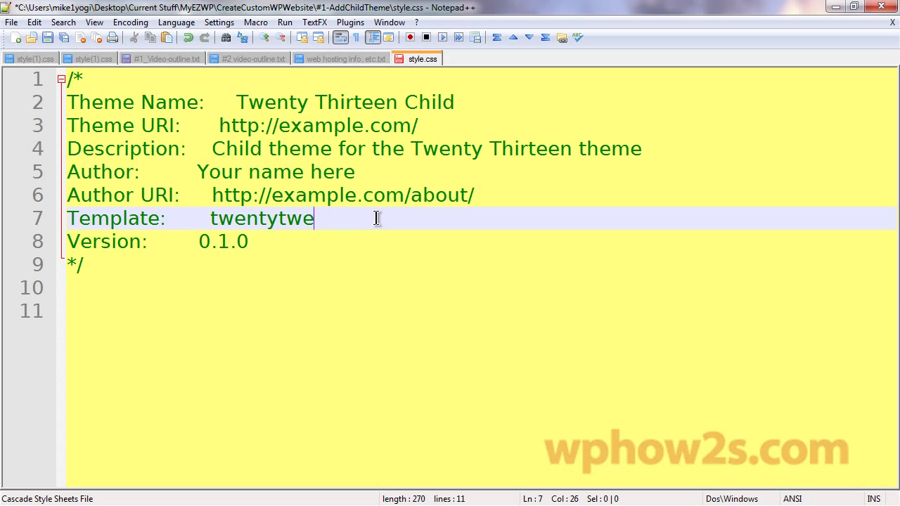
pyautogui.write('lve')
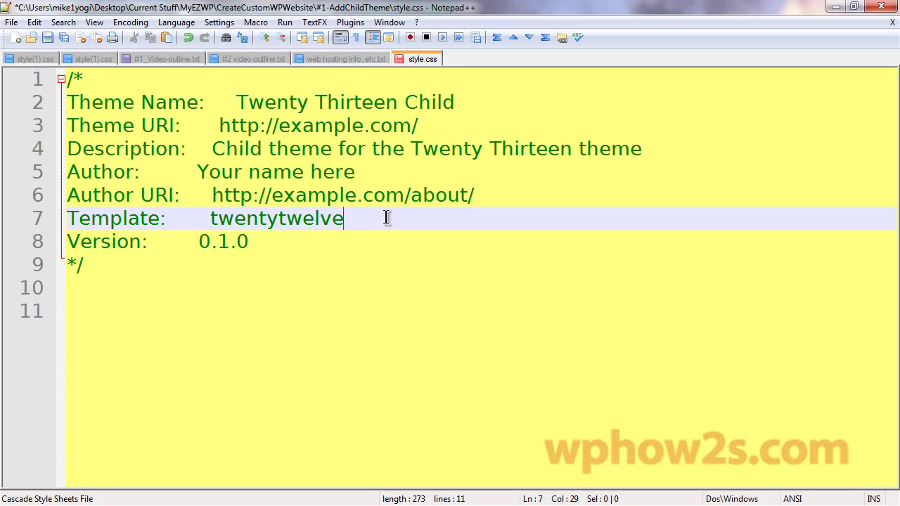
# Set the Theme Name in the header to Twenty Twelve Child.
pyautogui.moveTo(326, 102); pyautogui.dragTo(394, 98)
pyautogui.write('welev')
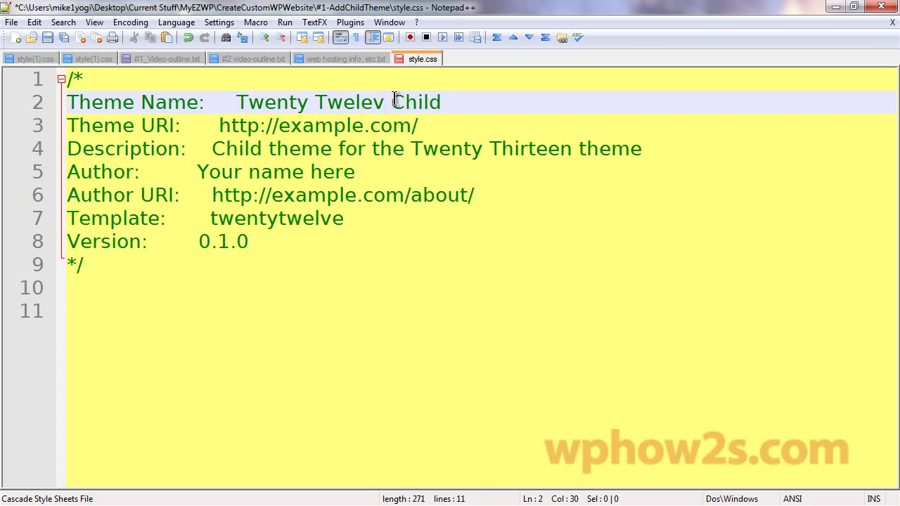
pyautogui.press('BackSpace')
pyautogui.press('BackSpace')
pyautogui.write('ve')
# Clear the example address from the Theme URI line.
pyautogui.click(216, 124)
pyautogui.moveTo(216, 124); pyautogui.dragTo(484, 123)
pyautogui.press('Delete')
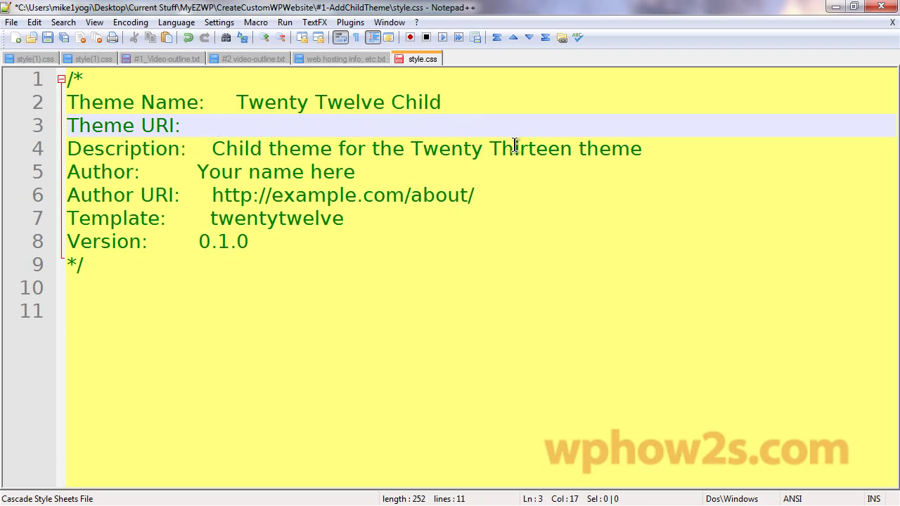
# Change the Description to "Child theme for the Twenty Twelve theme" and enter the author's full name on the Author line.
pyautogui.moveTo(505, 148); pyautogui.dragTo(568, 146)
pyautogui.write('welve')
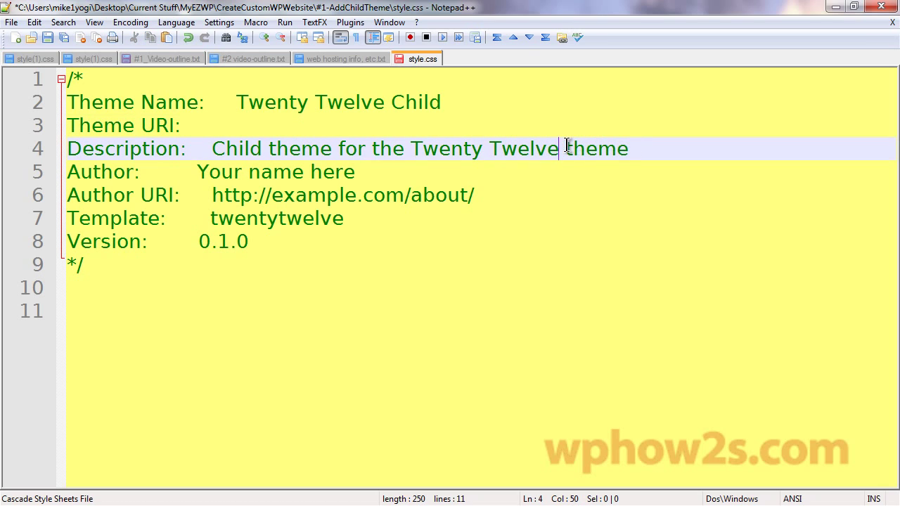
pyautogui.moveTo(197, 173); pyautogui.dragTo(368, 172)
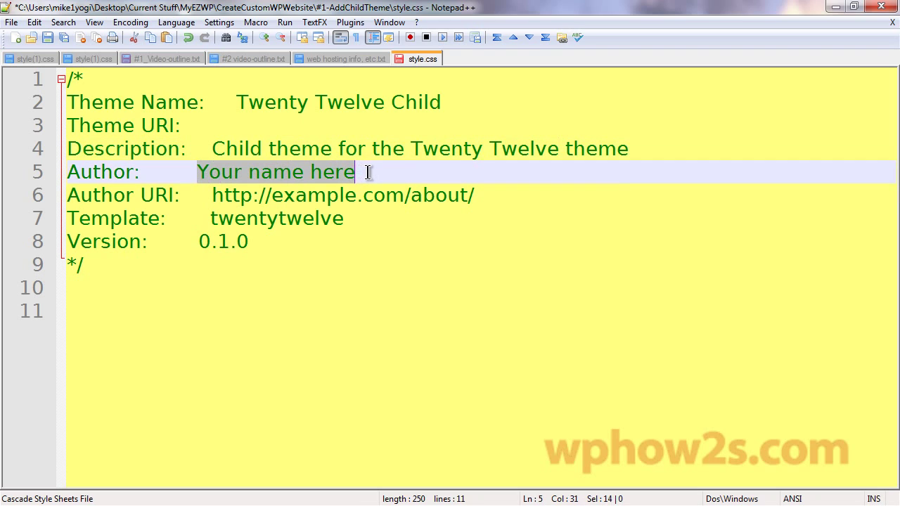
pyautogui.write('Mike Simmons')
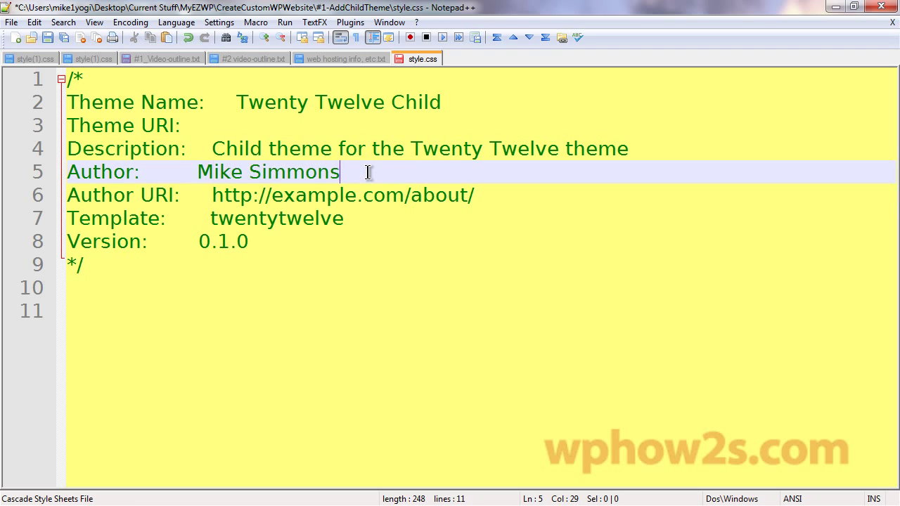
# Review the Theme Name and Template lines, trying the example folder name simple-catch after the Template value and deleting it again.
pyautogui.moveTo(68, 100); pyautogui.dragTo(501, 93)
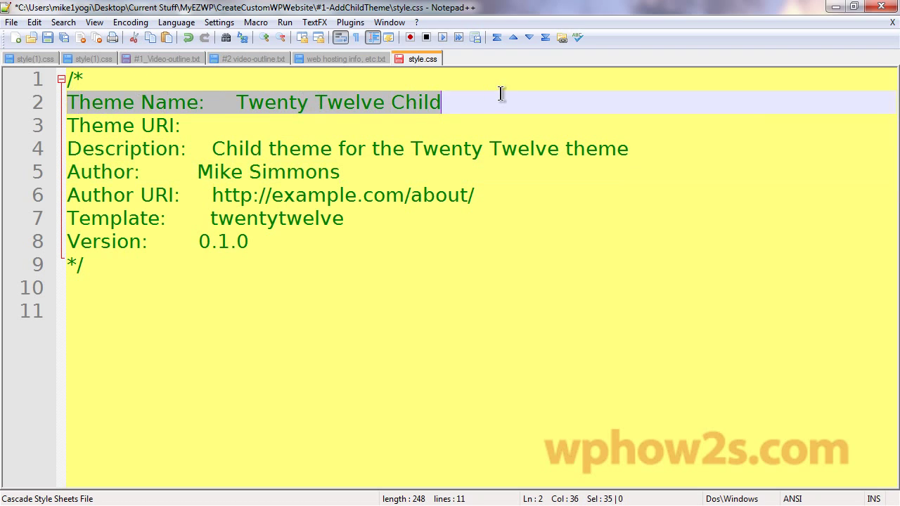
pyautogui.click(291, 274)
pyautogui.moveTo(67, 218); pyautogui.dragTo(363, 217)
pyautogui.click(354, 220)
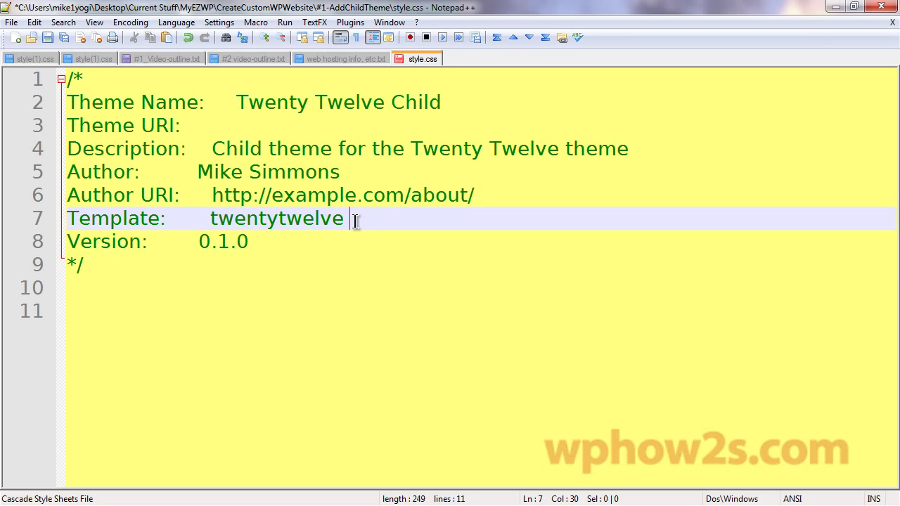
pyautogui.write('simplecat')
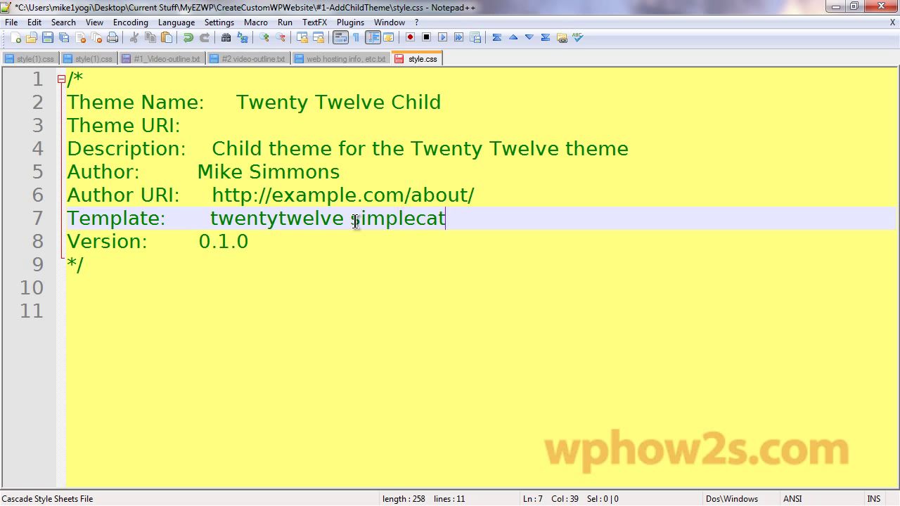
pyautogui.write('ch')
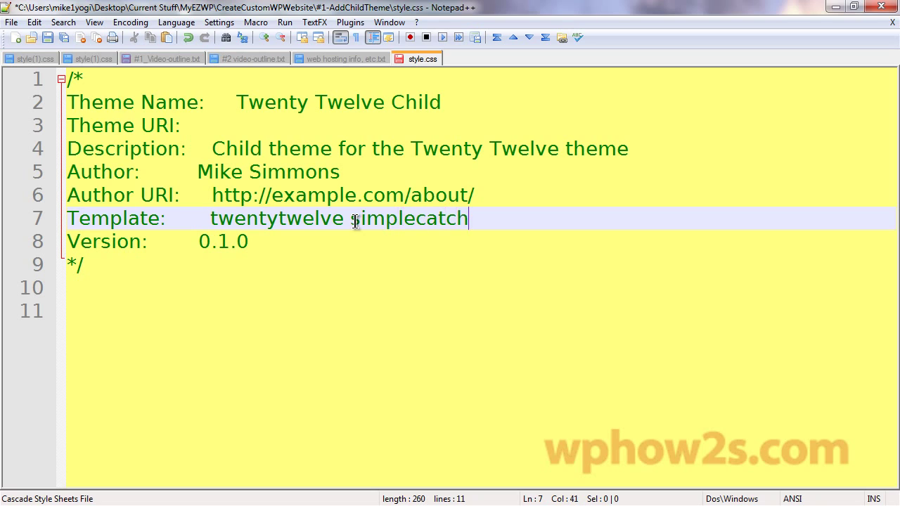
pyautogui.click(419, 218)
pyautogui.write('-')
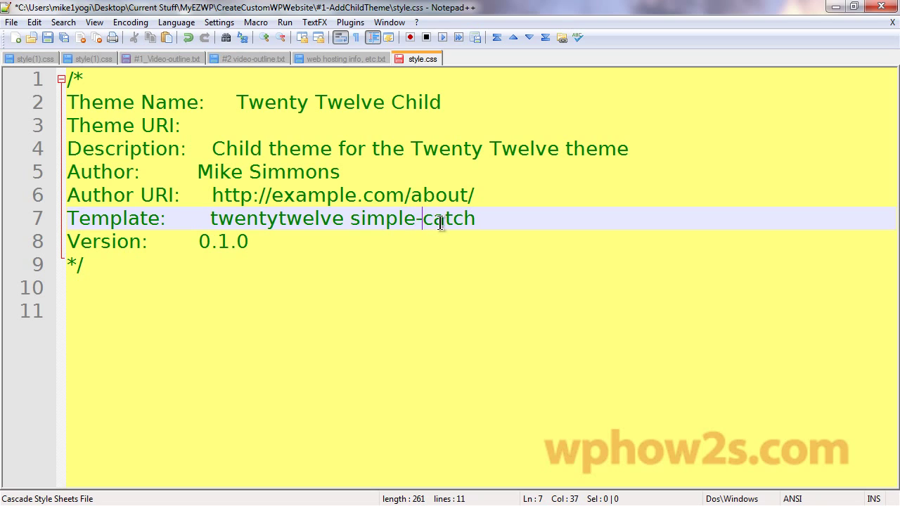
pyautogui.moveTo(350, 218); pyautogui.dragTo(494, 225)
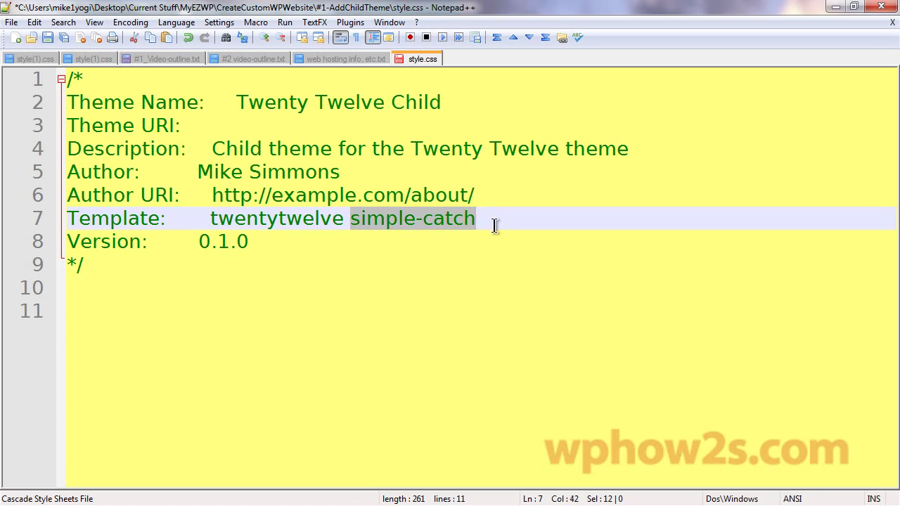
pyautogui.press('Delete')
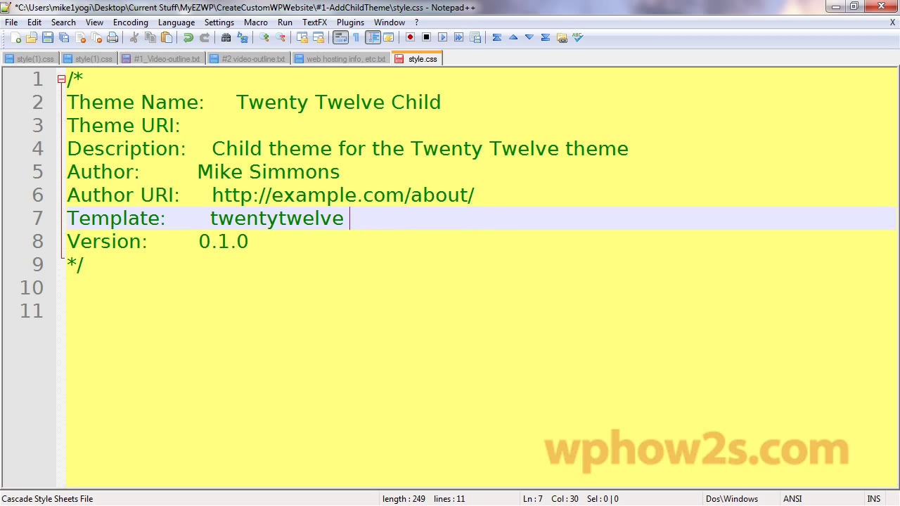
pyautogui.hotkey('alt', 'Tab')
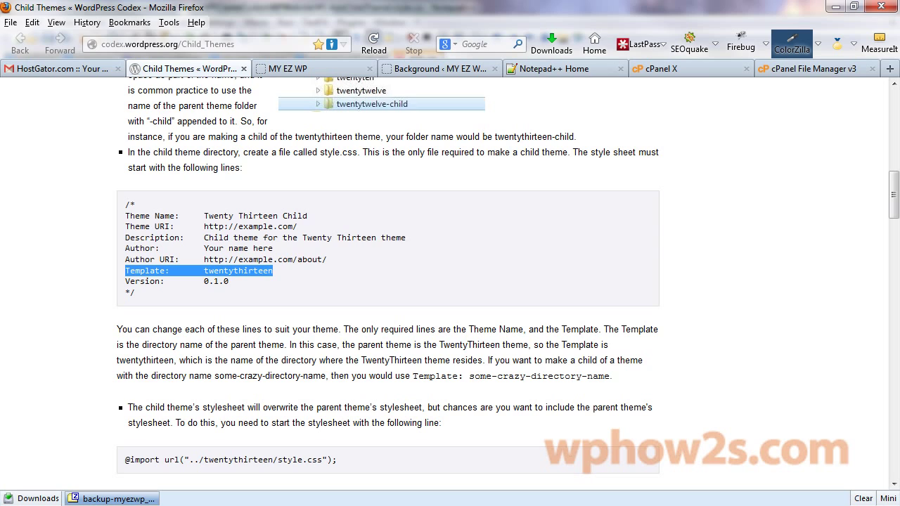
pyautogui.hotkey('alt', 'Tab')
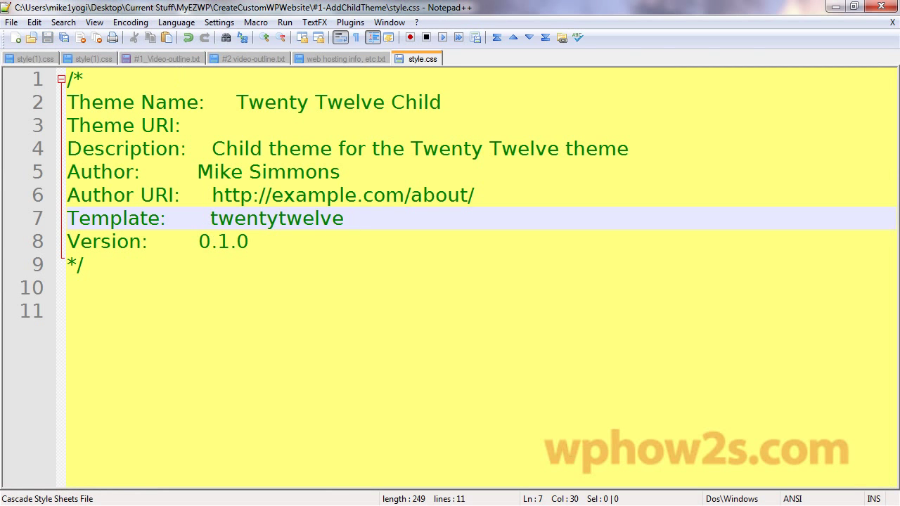
pyautogui.hotkey('alt', 'Tab')
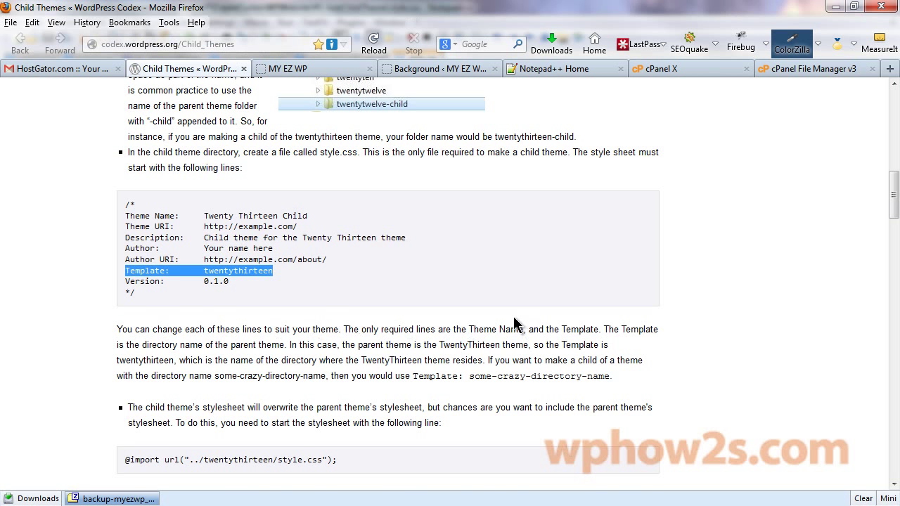
pyautogui.scroll(-5, 527, 326)
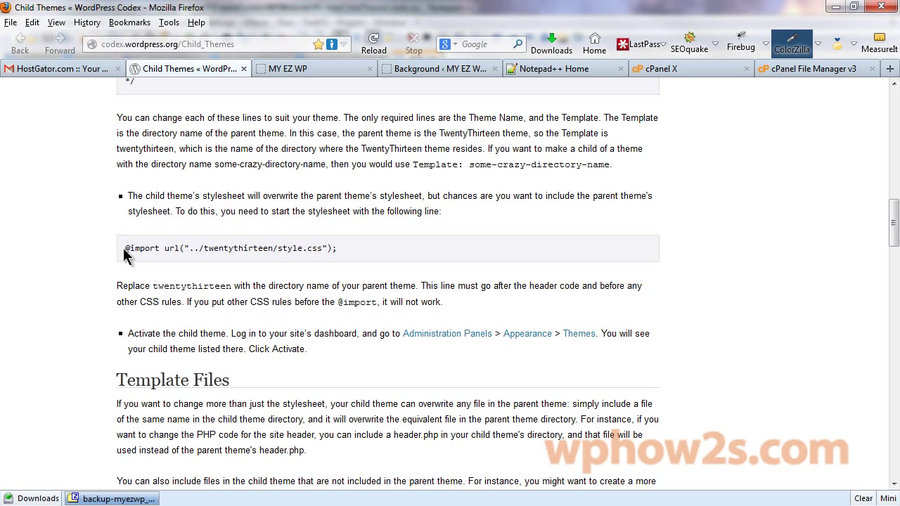
pyautogui.moveTo(125, 251); pyautogui.dragTo(280, 246)
pyautogui.rightClick(279, 245)
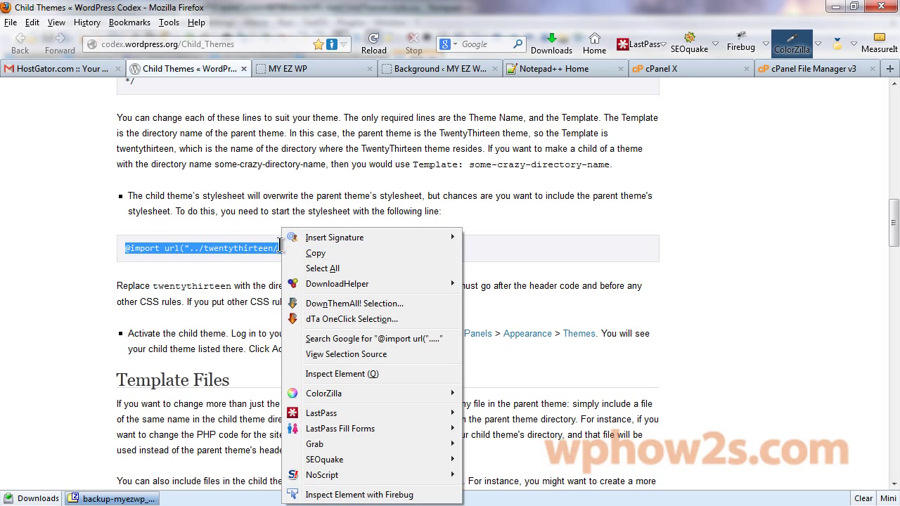
pyautogui.click(315, 255)
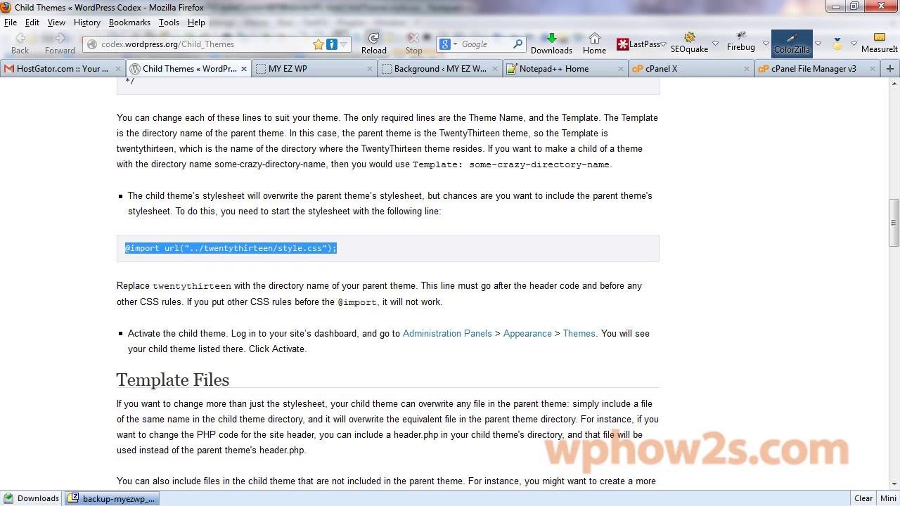
pyautogui.hotkey('alt', 'Tab')
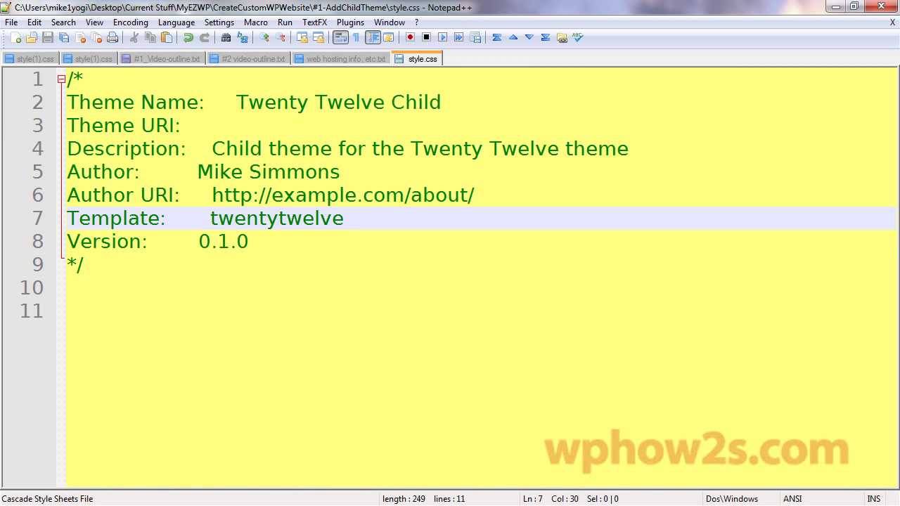
pyautogui.click(79, 318)
pyautogui.hotkey('ctrl', 'v')
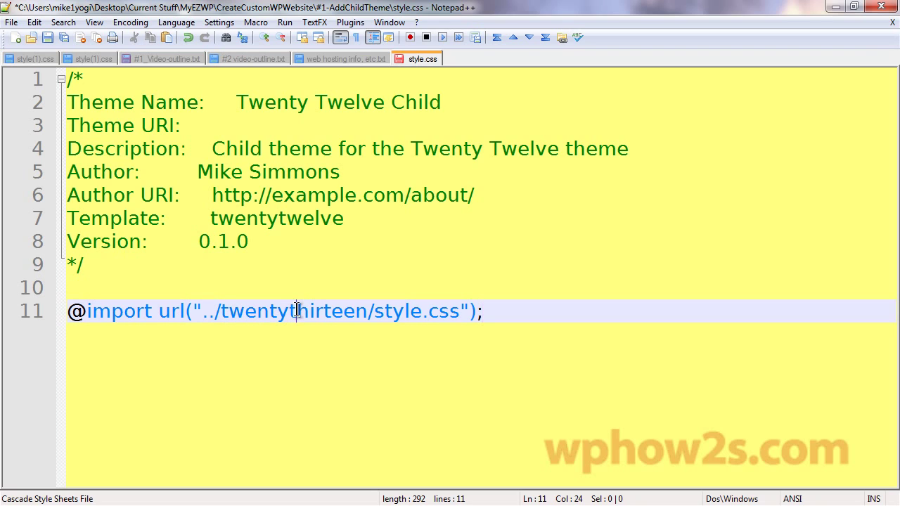
pyautogui.moveTo(297, 309); pyautogui.dragTo(367, 310)
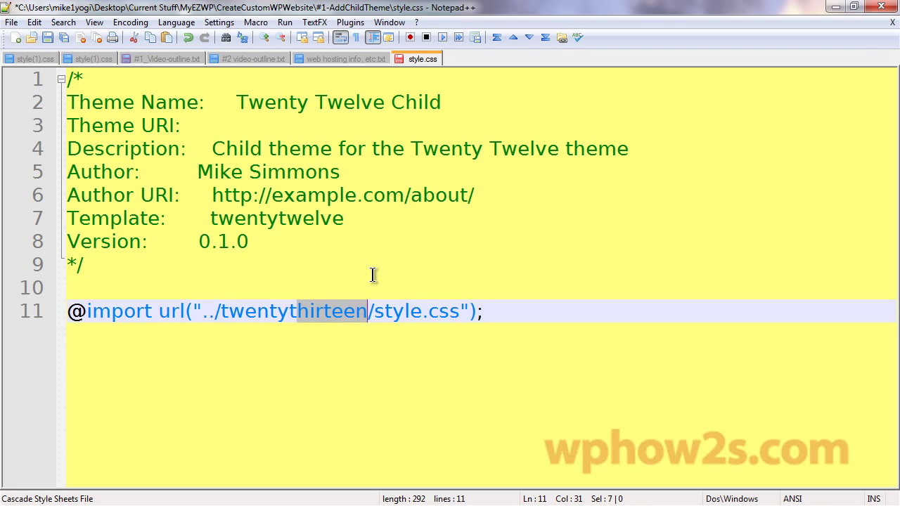
pyautogui.write('weleve')
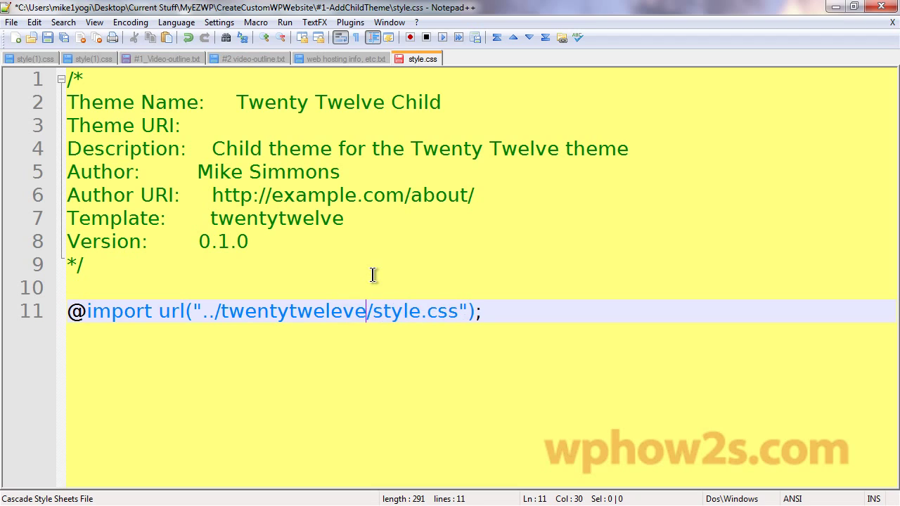
pyautogui.press('BackSpace')
pyautogui.press('BackSpace')
pyautogui.press('BackSpace')
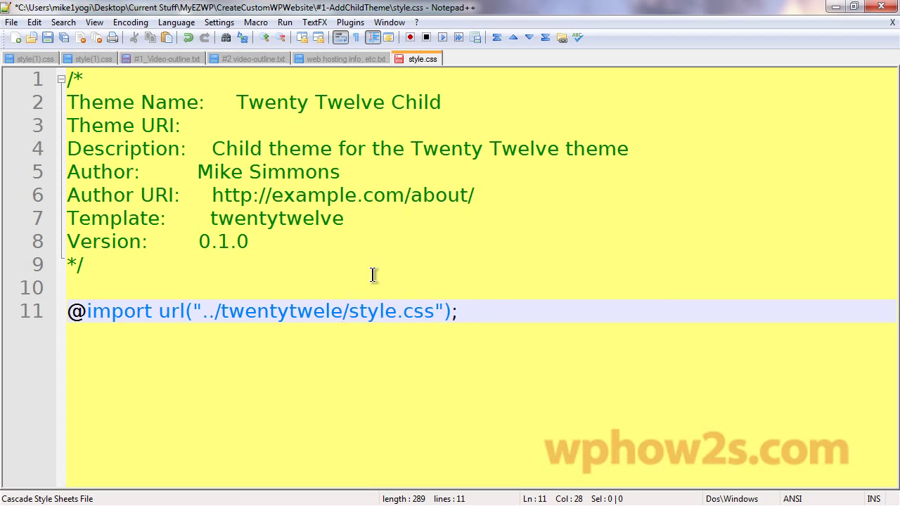
pyautogui.write('ve')
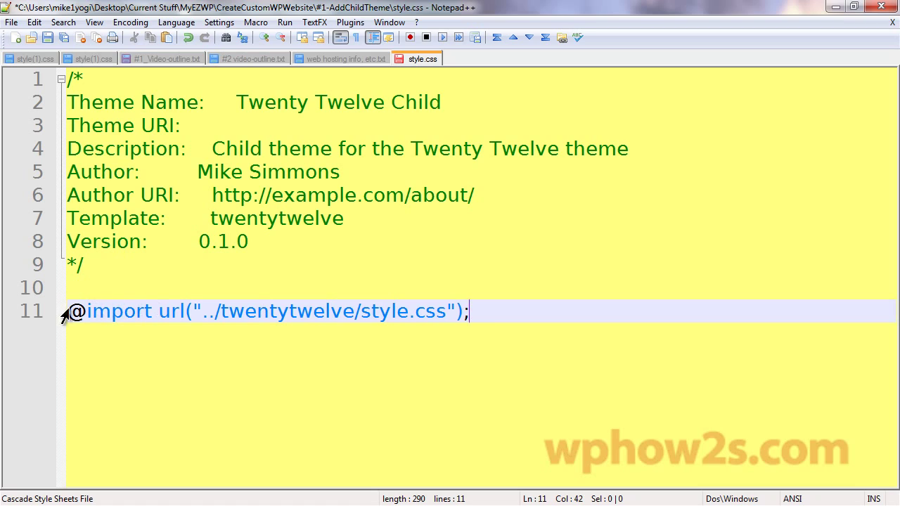
pyautogui.press('Return')
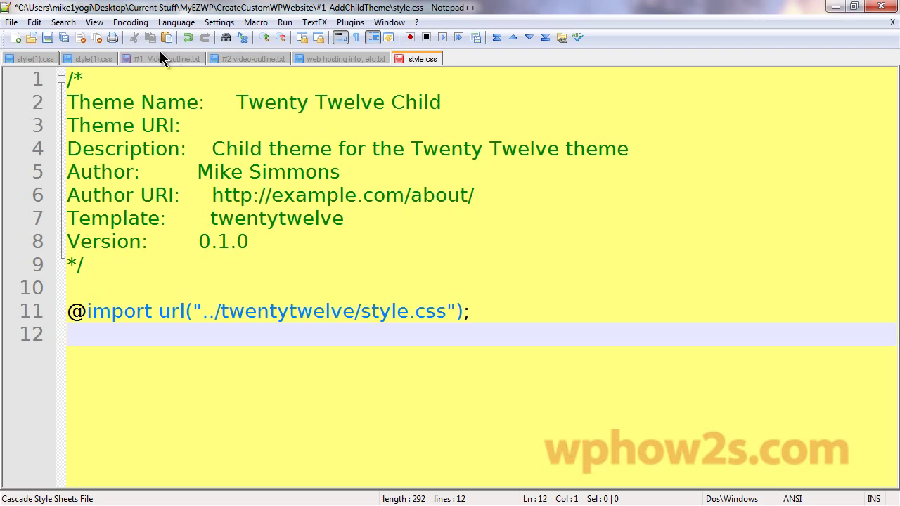
pyautogui.click(46, 38)
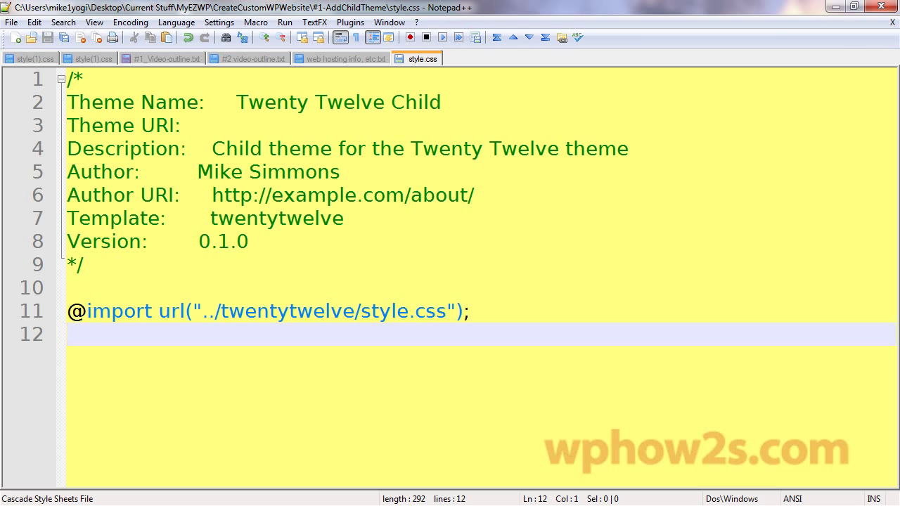
# Switch to Firefox and open the twentytwelve-child folder under public_html/wp-content/themes in the cPanel File Manager.
pyautogui.hotkey('alt', 'Tab')
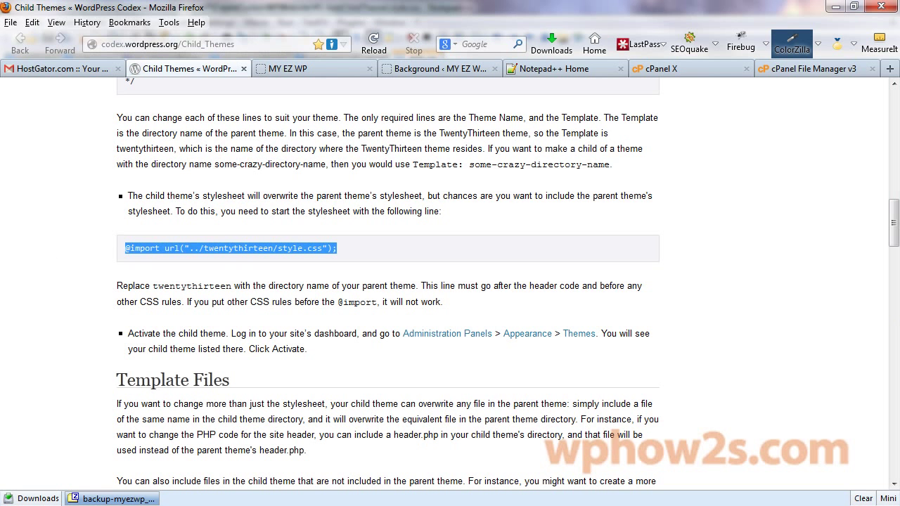
pyautogui.click(770, 235)
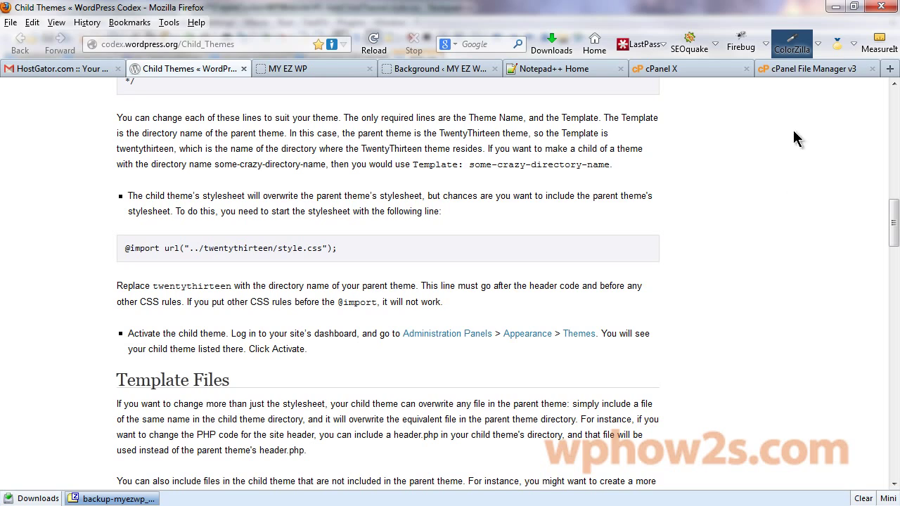
pyautogui.click(799, 67)
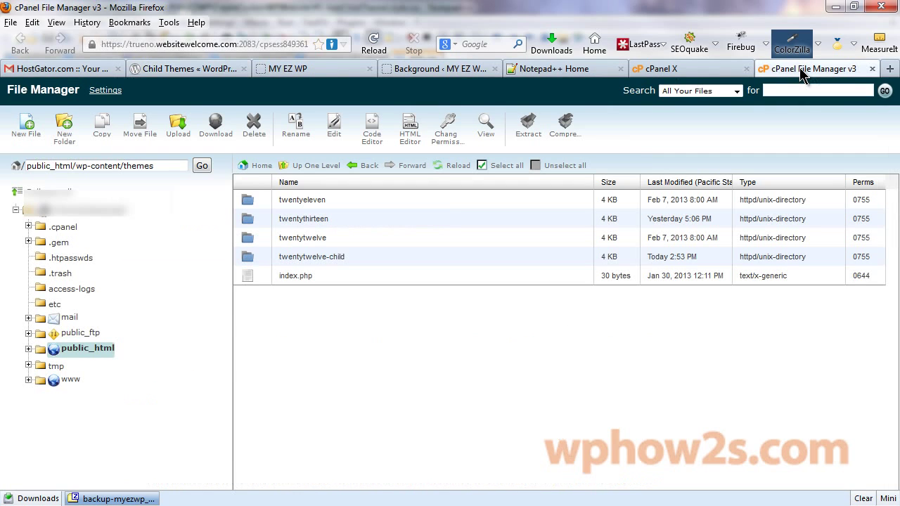
pyautogui.doubleClick(366, 260)
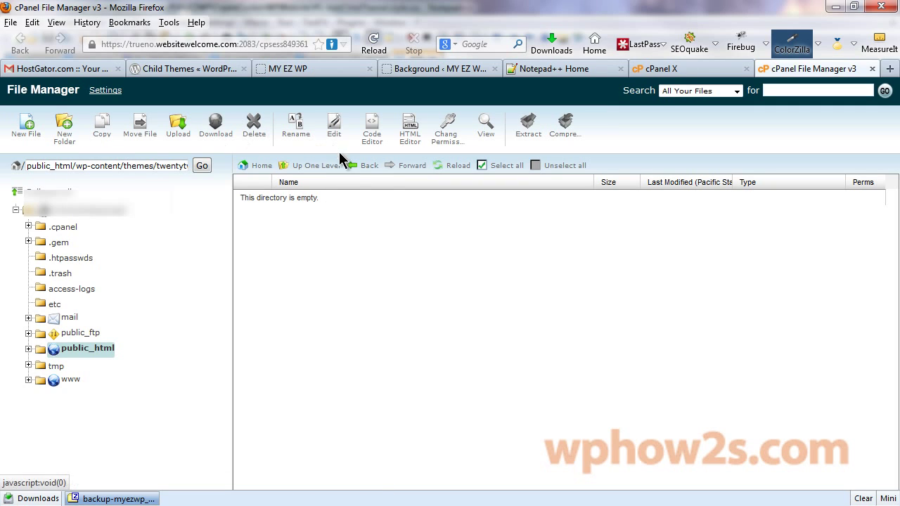
pyautogui.click(317, 168)
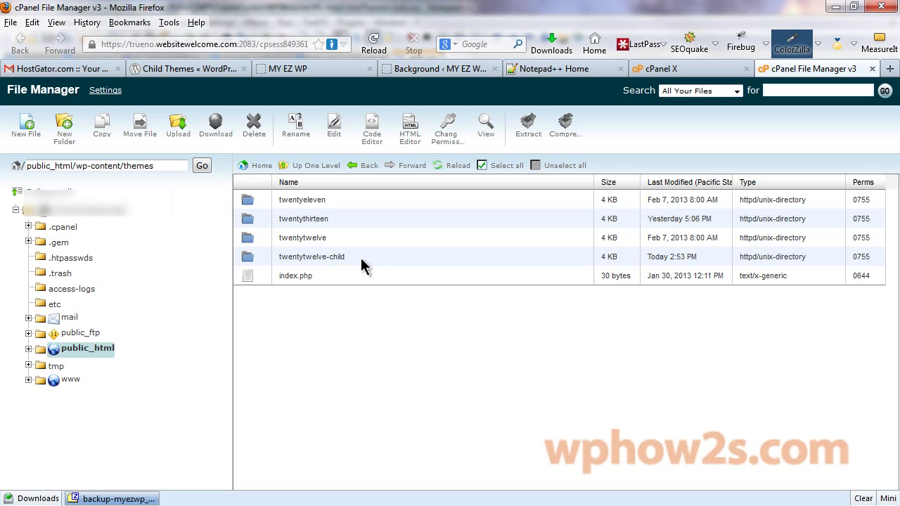
pyautogui.doubleClick(385, 260)
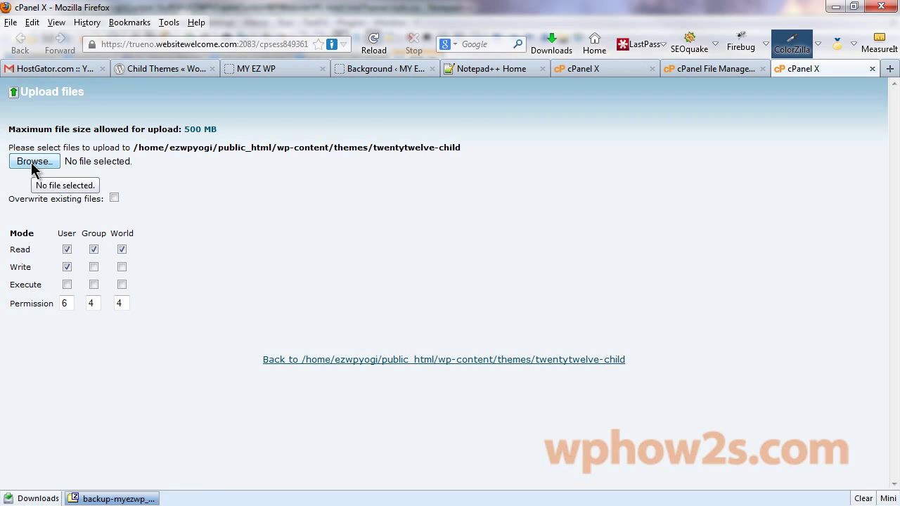
# Upload style.css from the #1-AddChildTheme folder into twentytwelve-child and return to that folder's listing.
pyautogui.click(33, 163)
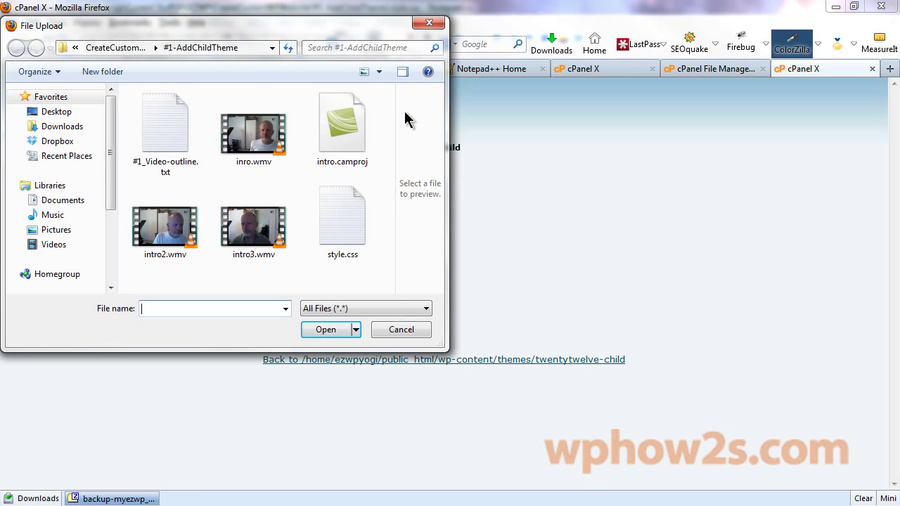
pyautogui.doubleClick(343, 225)
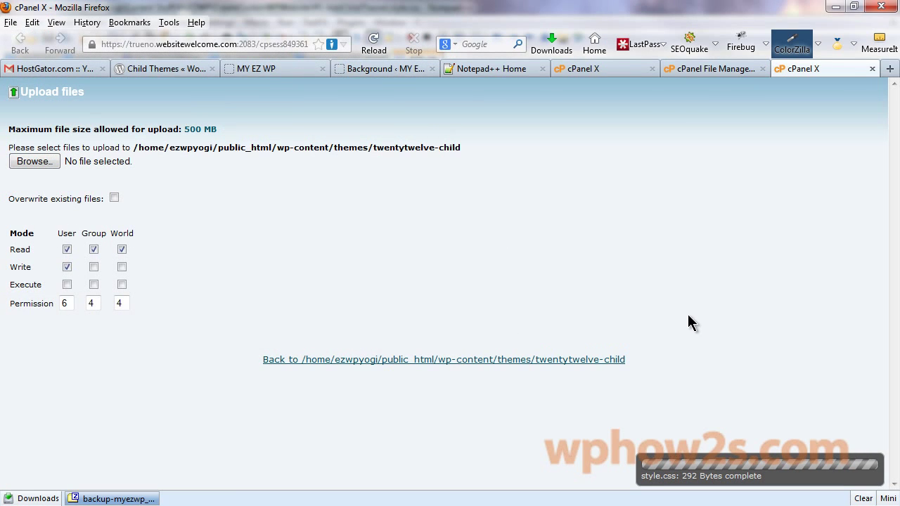
pyautogui.click(442, 360)
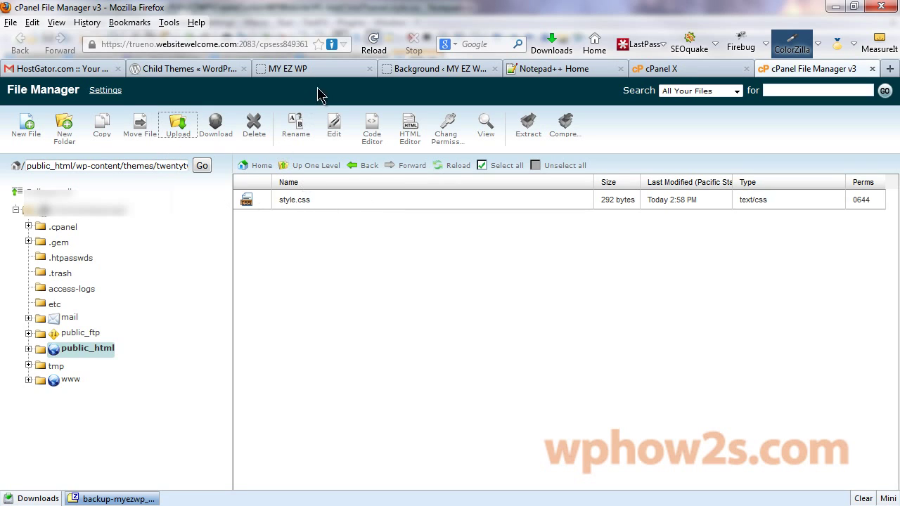
# Open the WordPress dashboard's Manage Themes page and activate the Twenty Twelve Child theme.
pyautogui.click(186, 69)
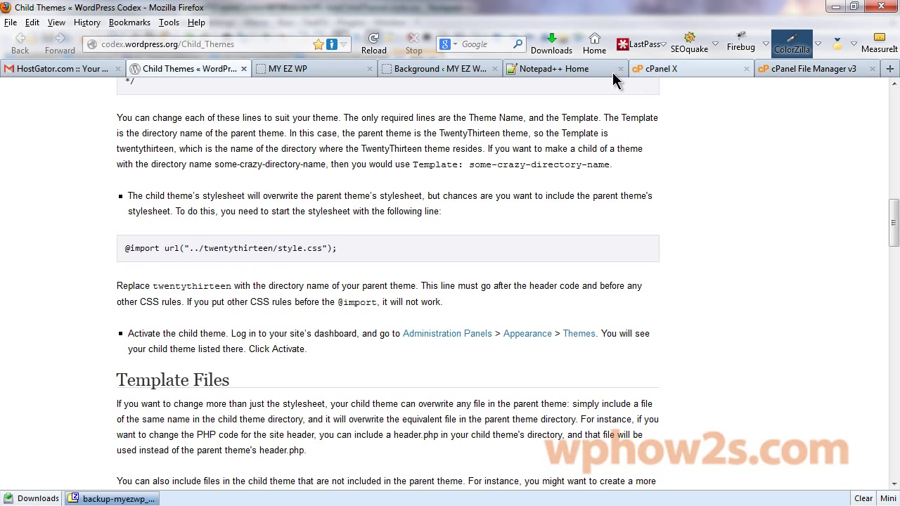
pyautogui.click(425, 70)
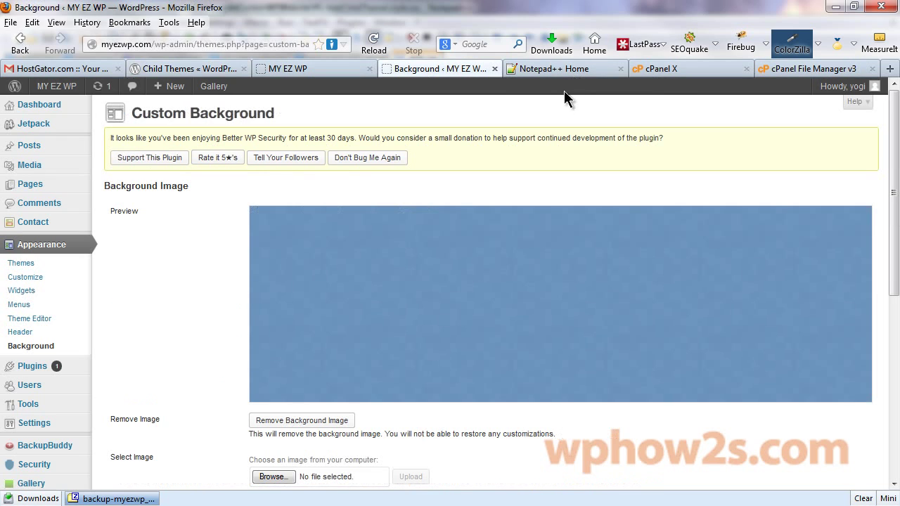
pyautogui.click(15, 267)
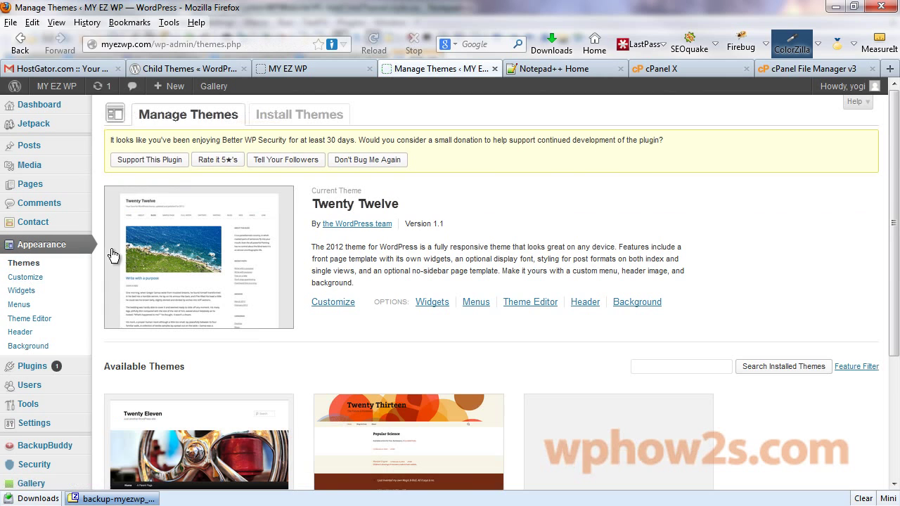
pyautogui.moveTo(891, 157); pyautogui.dragTo(897, 261)
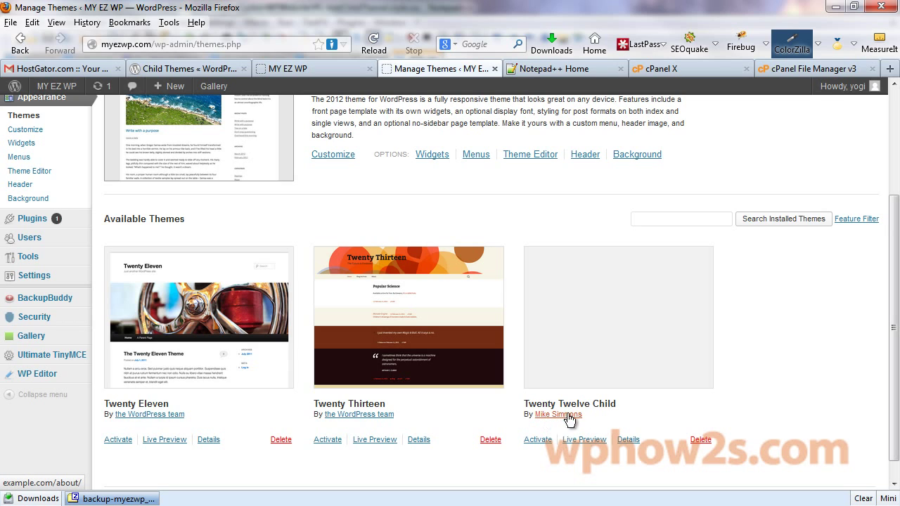
pyautogui.click(538, 440)
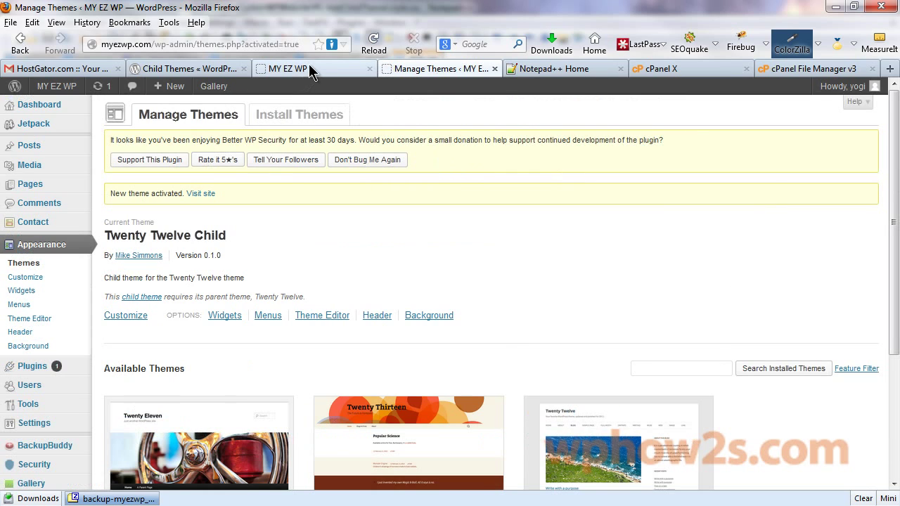
# Reload the MY EZ WP front page to check its background, header and menu, and review the current theme under Manage Themes.
pyautogui.click(312, 70)
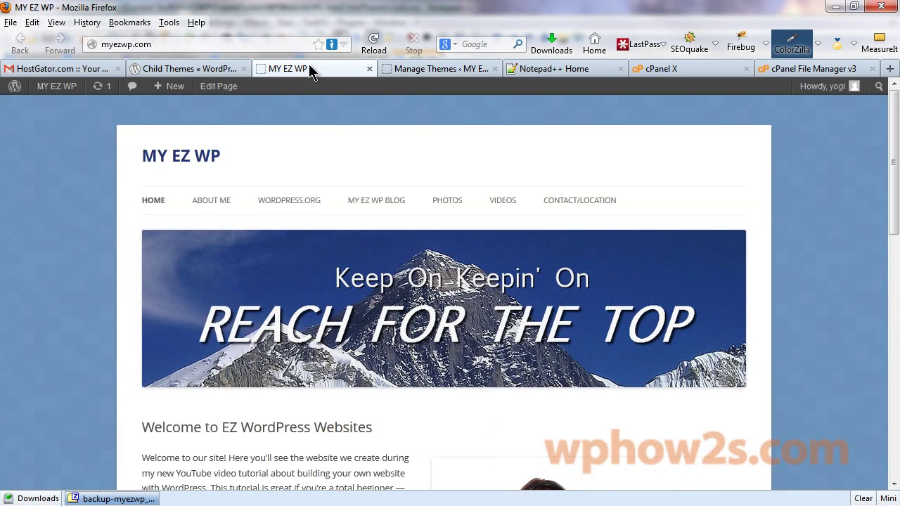
pyautogui.rightClick(312, 70)
pyautogui.click(345, 73)
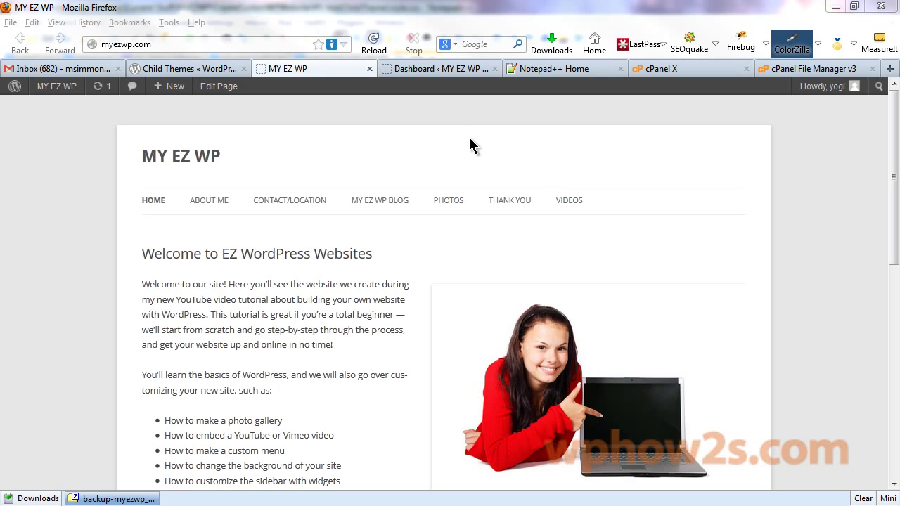
pyautogui.click(412, 71)
pyautogui.moveTo(35, 283)
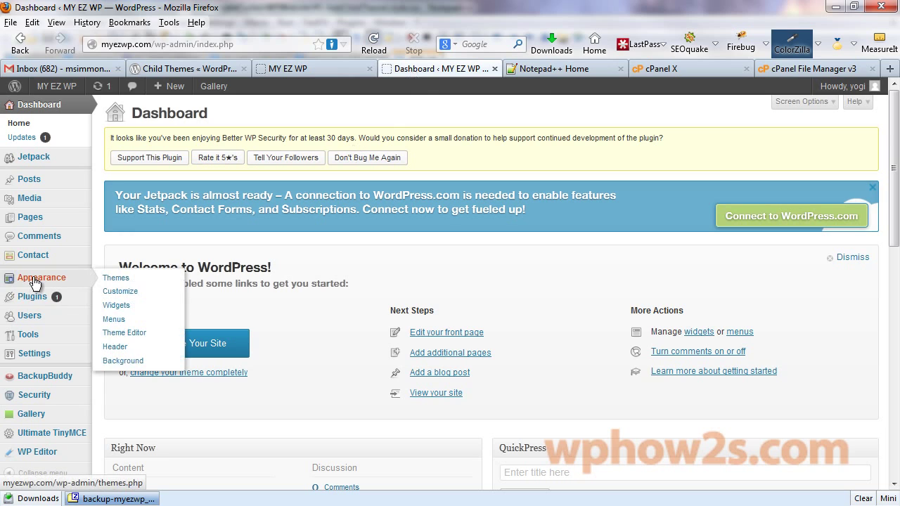
pyautogui.click(35, 283)
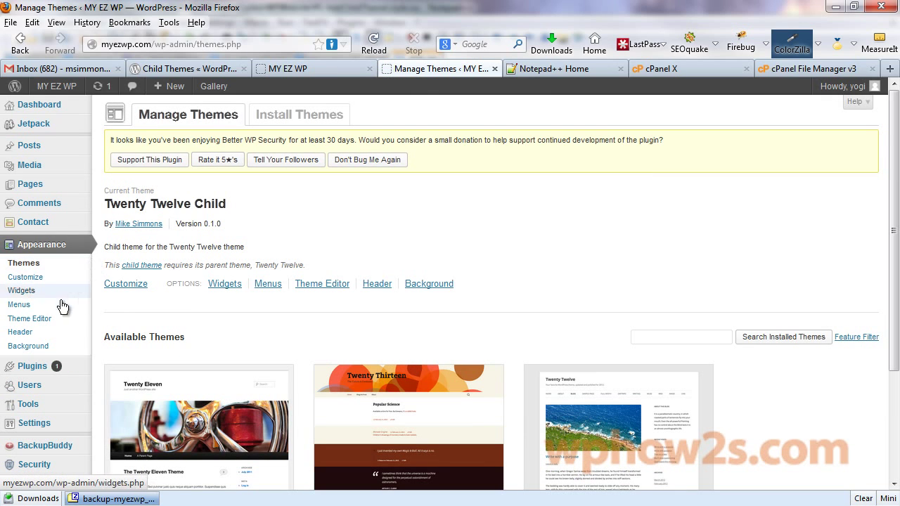
pyautogui.click(309, 74)
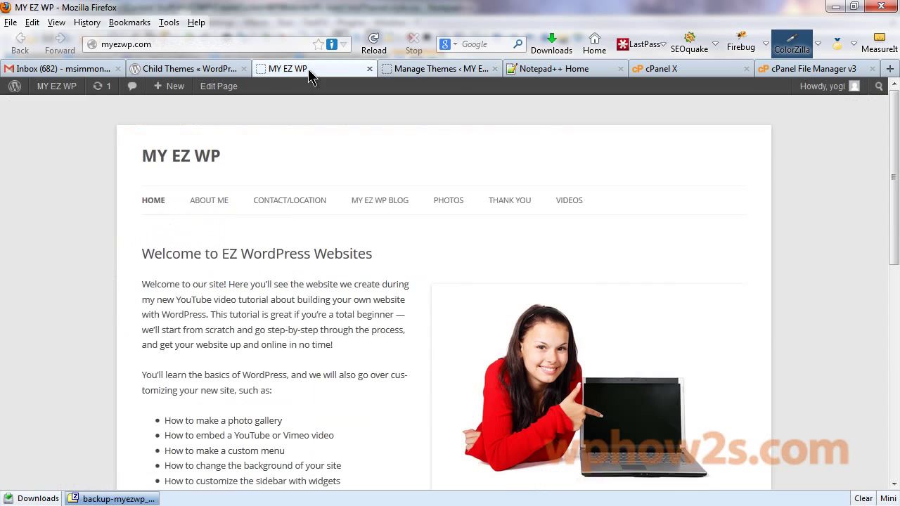
pyautogui.click(436, 70)
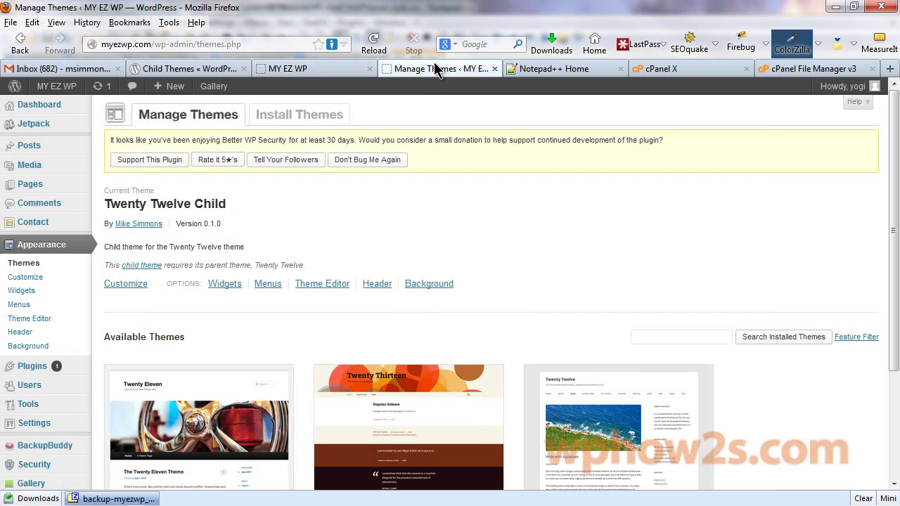
# Assign the main menu to the Primary Menu theme location and save the menu.
pyautogui.click(19, 304)
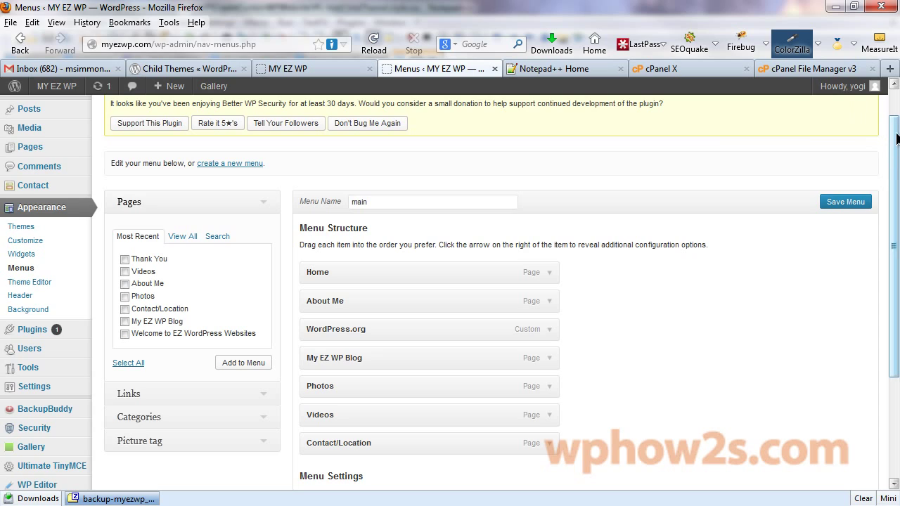
pyautogui.moveTo(897, 141); pyautogui.dragTo(899, 199)
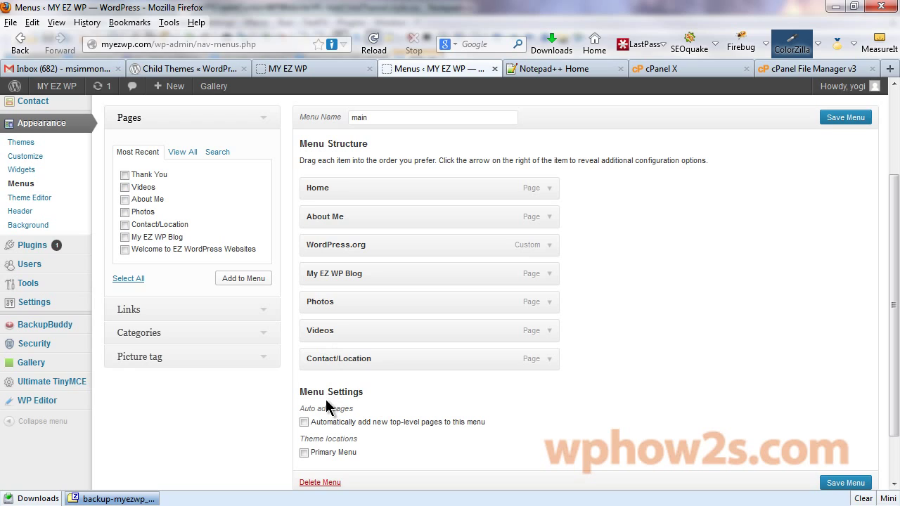
pyautogui.click(305, 453)
pyautogui.click(840, 485)
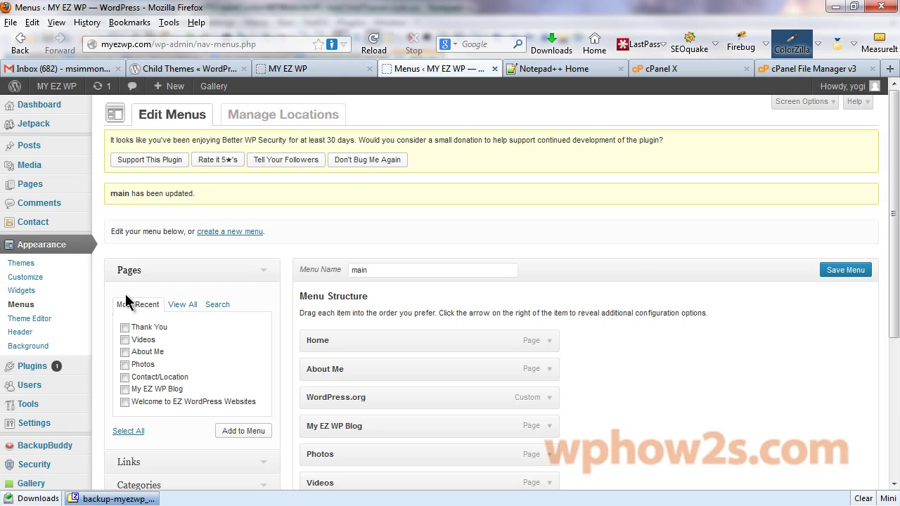
# Upload nepal-header.jpg as the custom header image and publish it as is, without cropping.
pyautogui.click(19, 332)
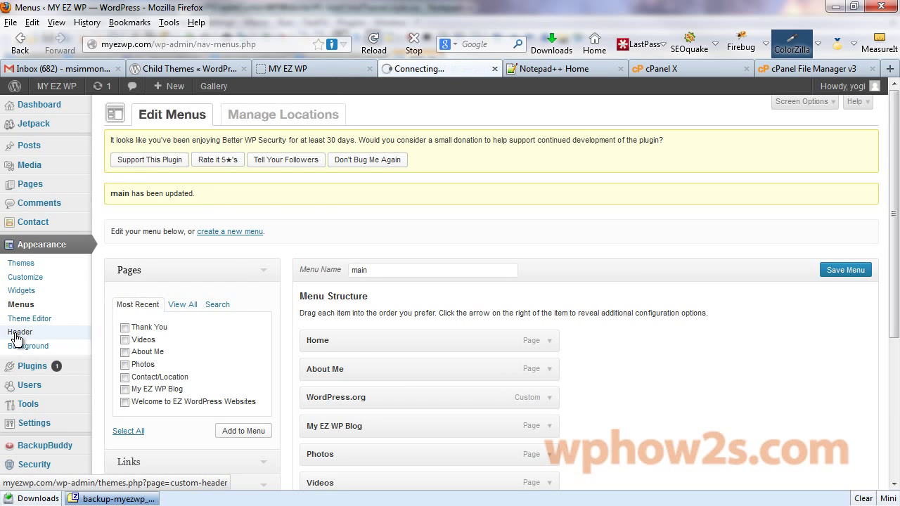
pyautogui.scroll(-2, 879, 207)
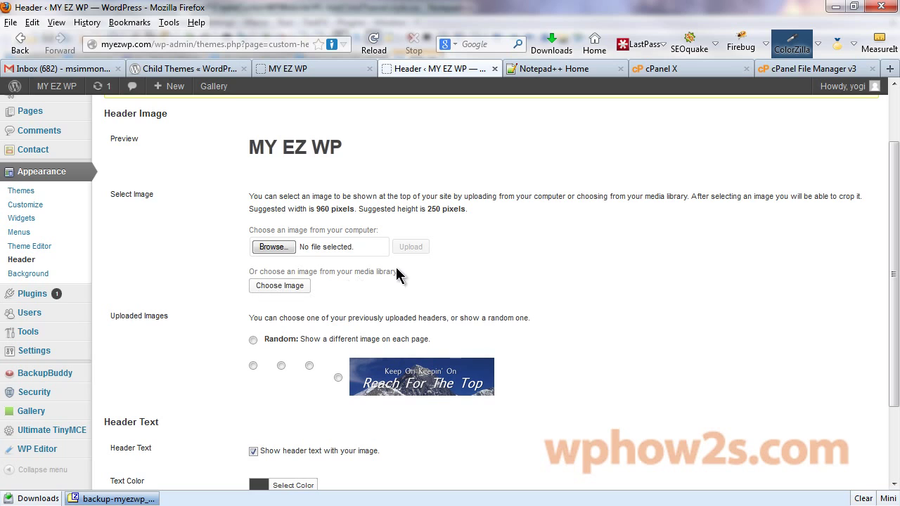
pyautogui.click(270, 248)
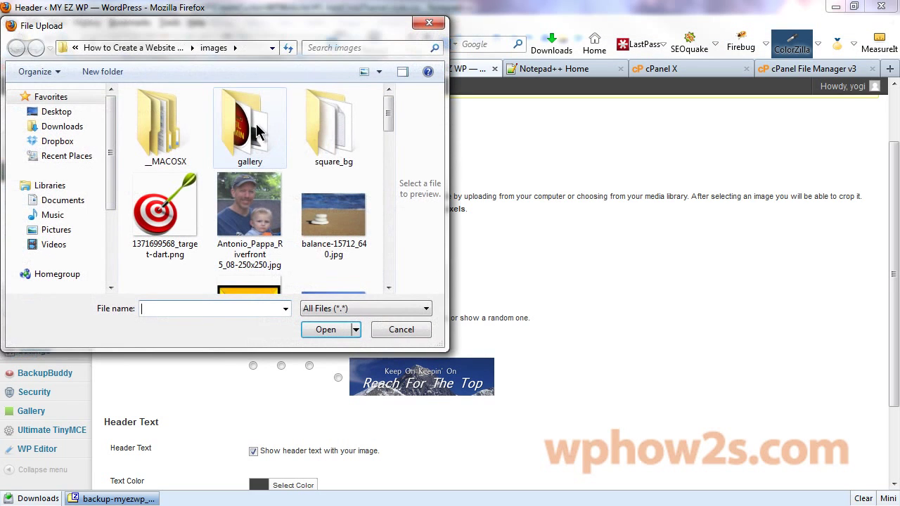
pyautogui.moveTo(387, 117); pyautogui.dragTo(393, 199)
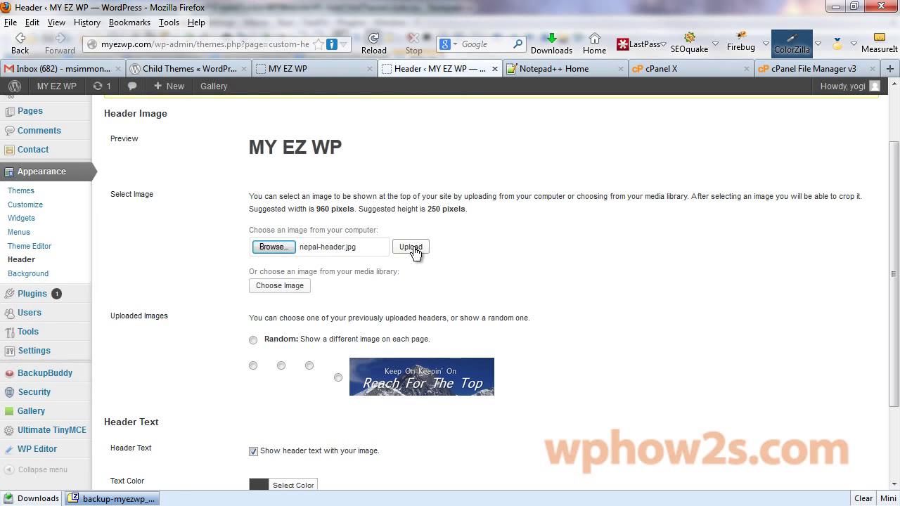
pyautogui.click(413, 249)
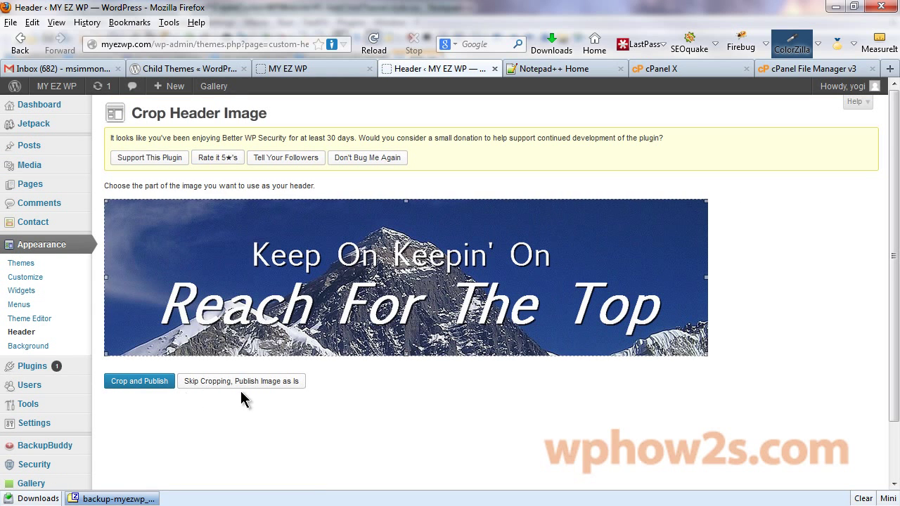
pyautogui.click(245, 382)
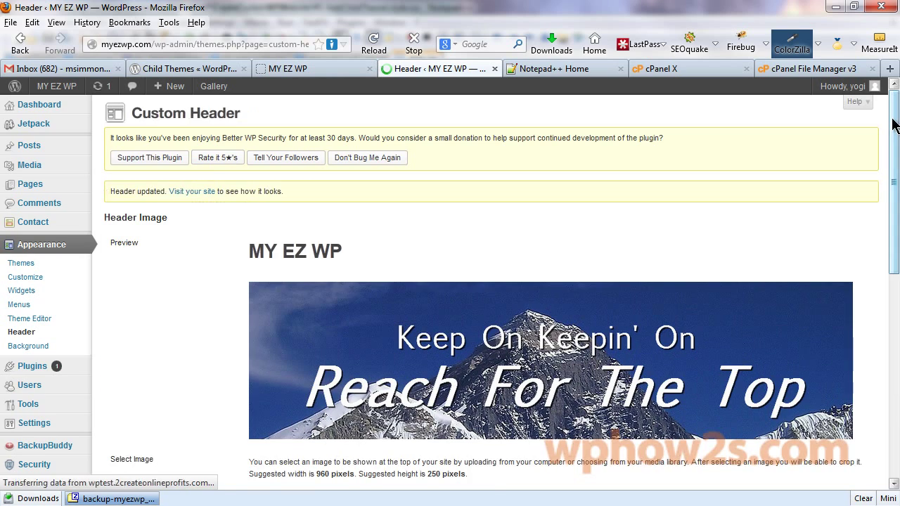
# Turn off showing header text with the header image and save the header settings.
pyautogui.scroll(-5, 617, 396)
pyautogui.scroll(-3, 617, 397)
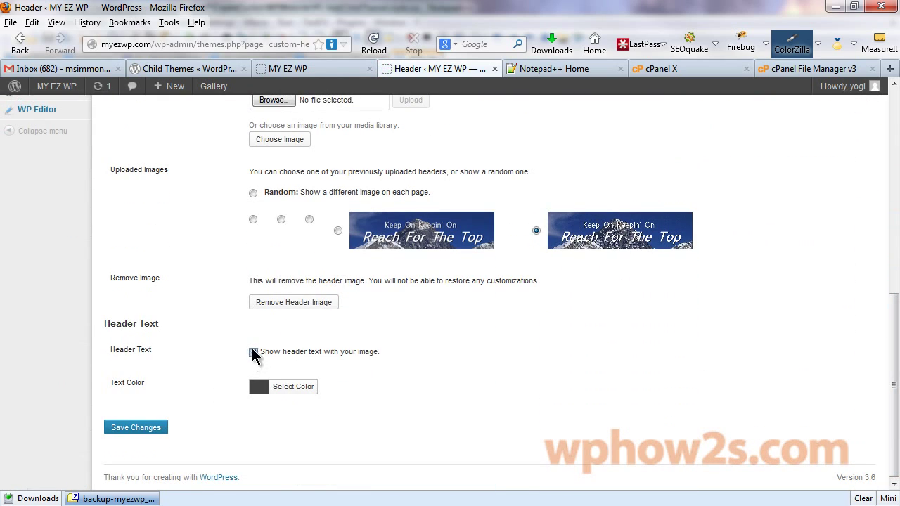
pyautogui.click(254, 354)
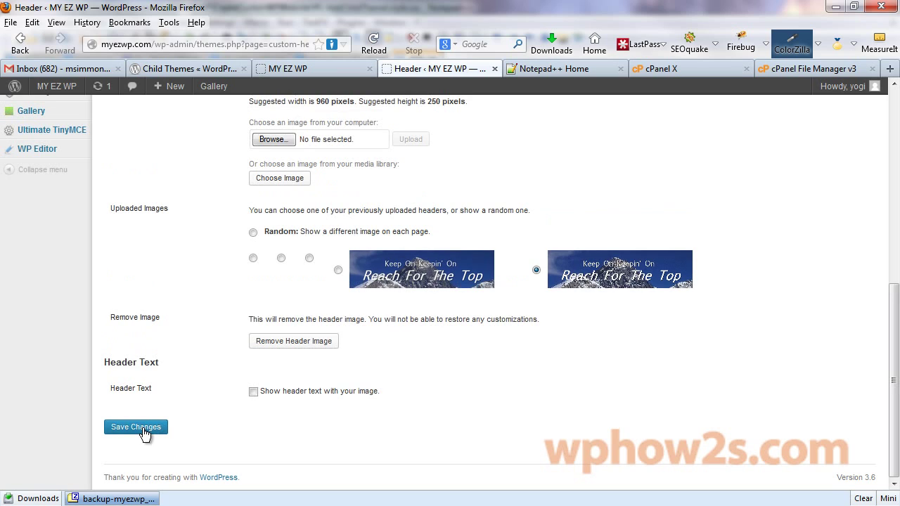
pyautogui.click(139, 428)
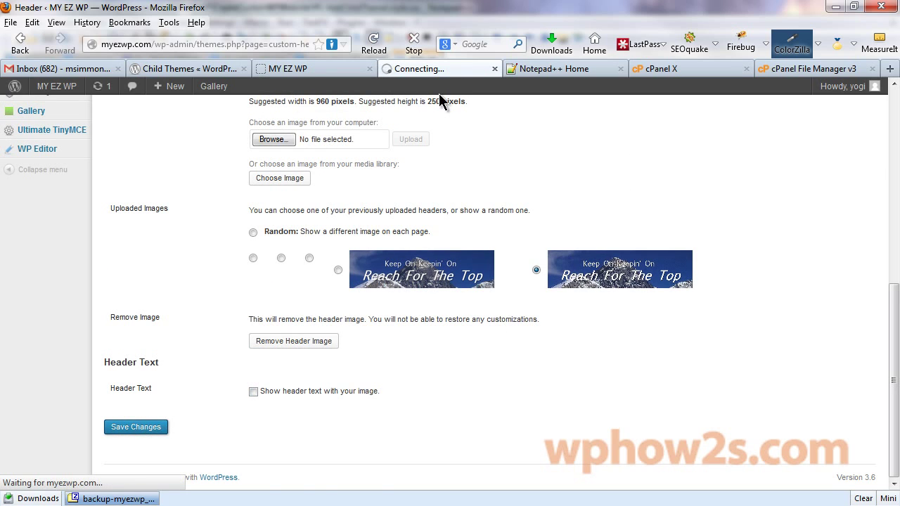
# Reload the MY EZ WP front page to check the header image, title text and menu.
pyautogui.click(298, 69)
pyautogui.rightClick(307, 71)
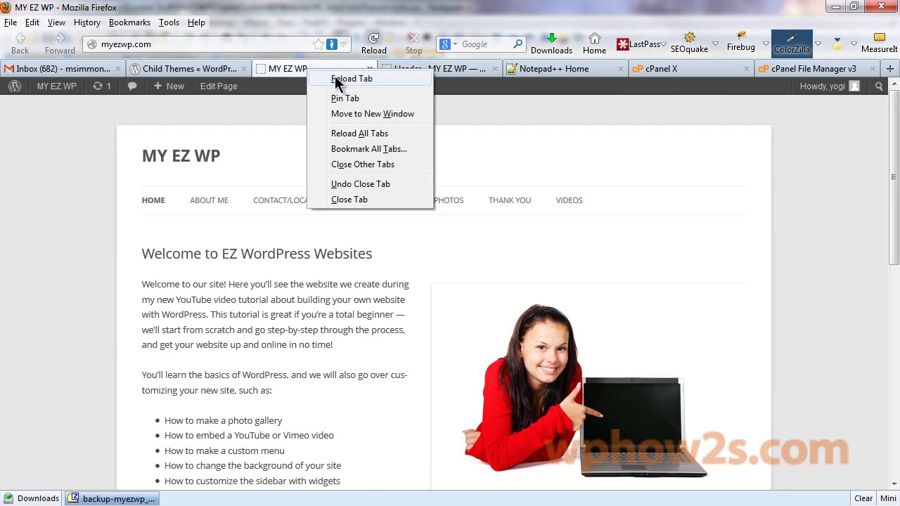
pyautogui.click(352, 80)
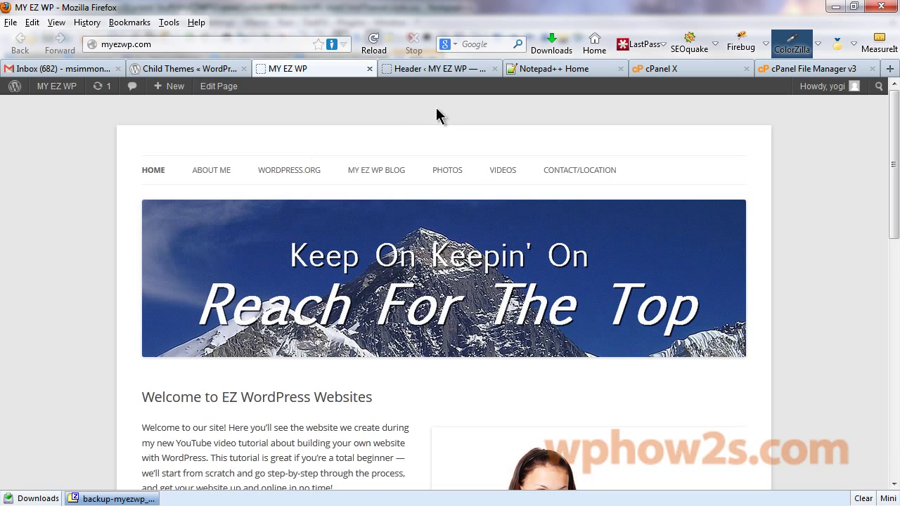
# Open the Custom Background settings and set square_bg.png from the media library as the site's background image.
pyautogui.click(440, 70)
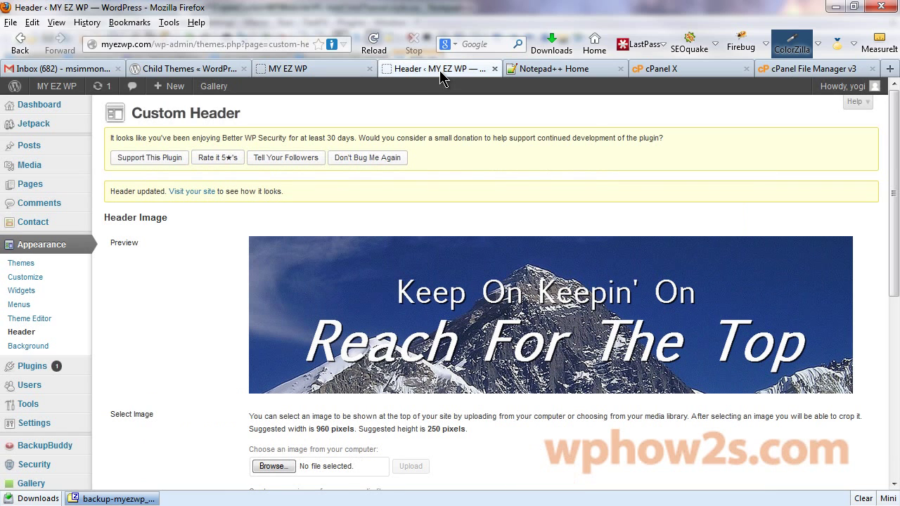
pyautogui.click(38, 346)
pyautogui.scroll(-2, 893, 197)
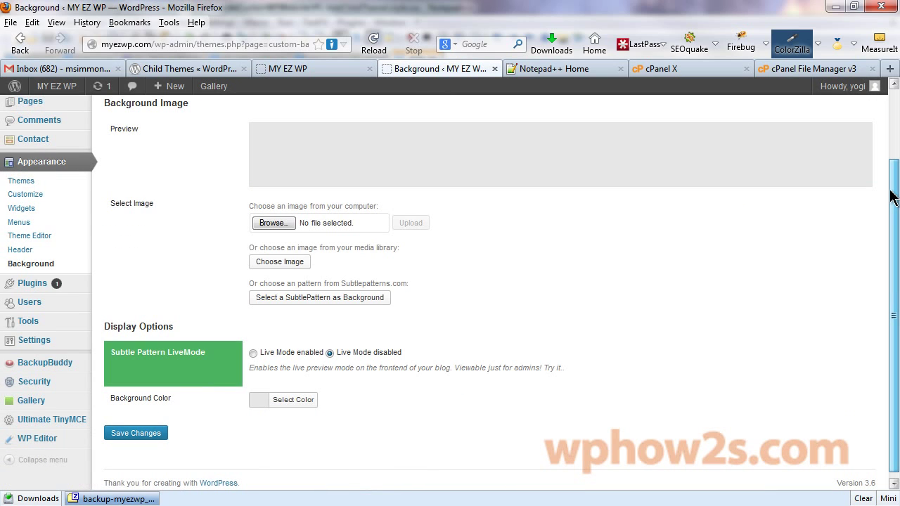
pyautogui.scroll(1, 891, 197)
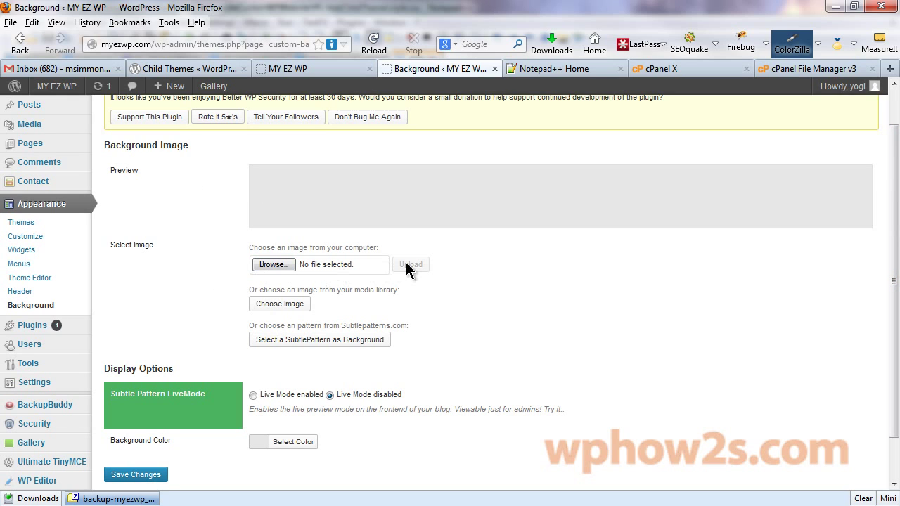
pyautogui.click(273, 306)
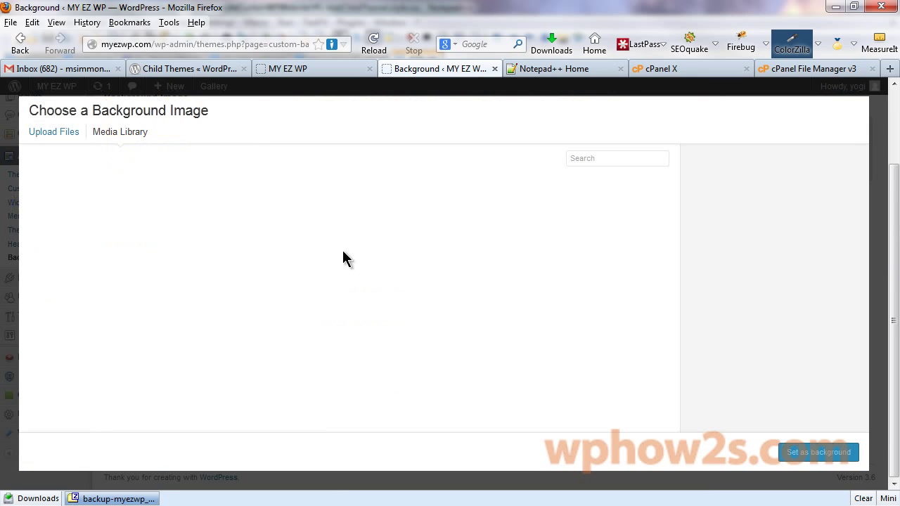
pyautogui.click(490, 213)
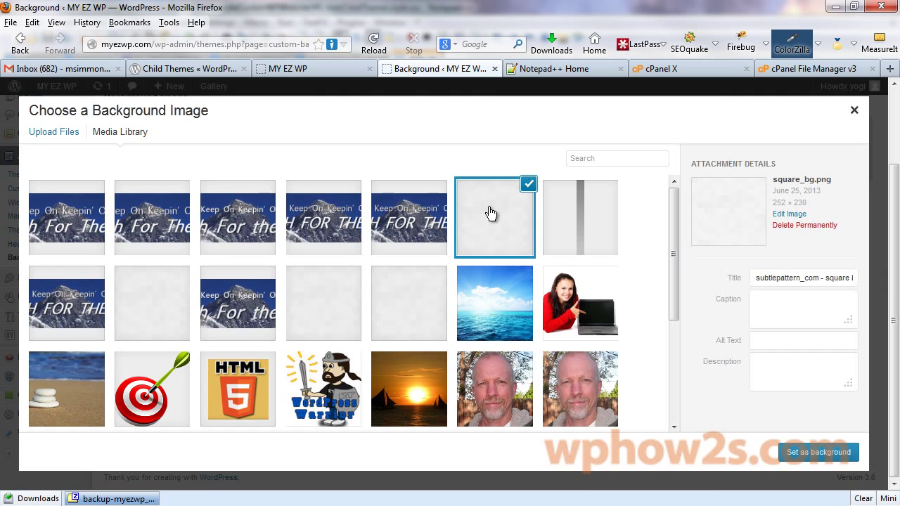
pyautogui.click(810, 455)
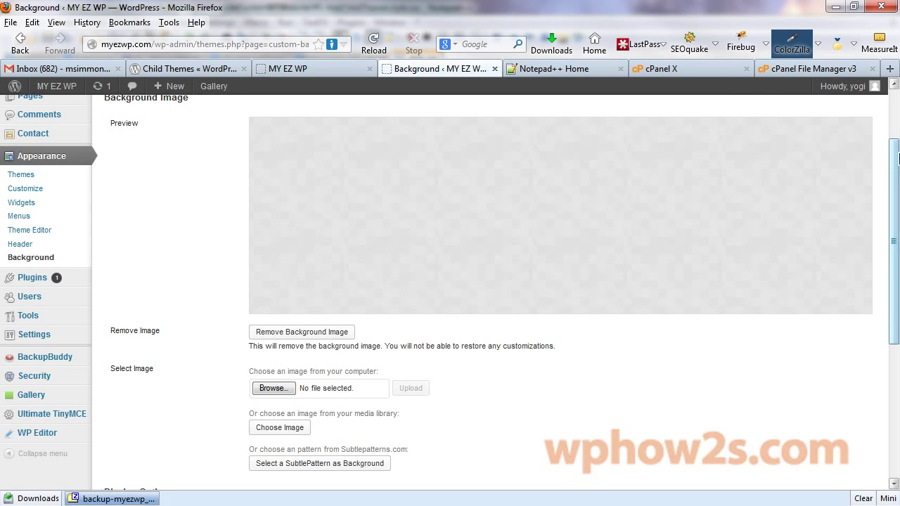
# Set the background color to a muted shade of the preset blue #1e73be, save the changes and view the front page.
pyautogui.scroll(-5, 896, 267)
pyautogui.scroll(-1, 896, 267)
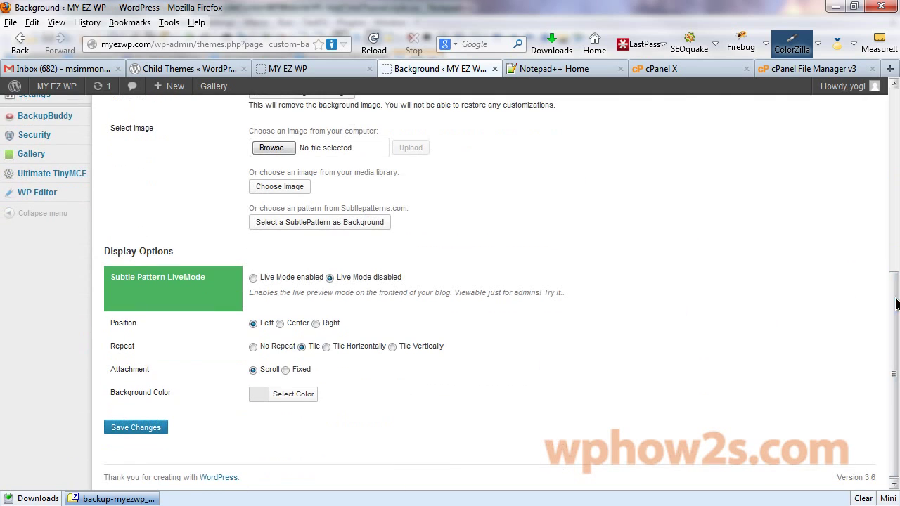
pyautogui.click(281, 393)
pyautogui.scroll(-4, 879, 278)
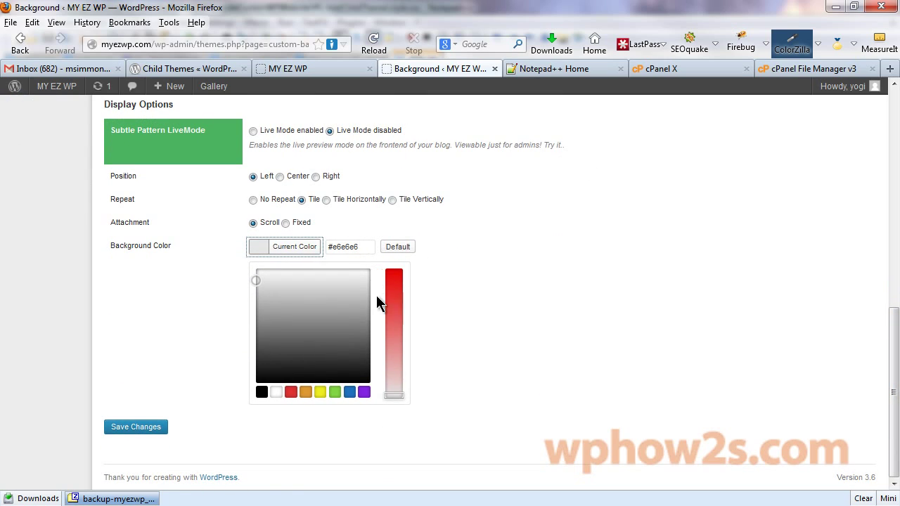
pyautogui.click(350, 392)
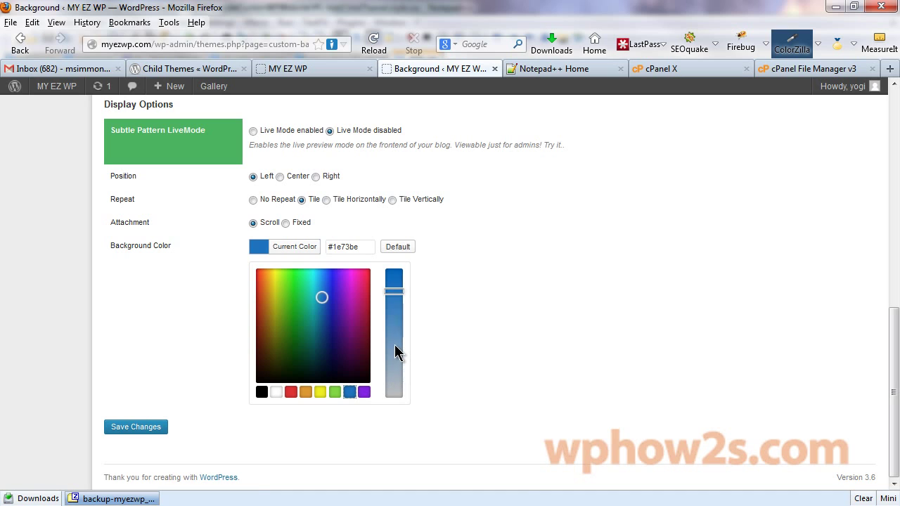
pyautogui.click(395, 345)
pyautogui.click(118, 428)
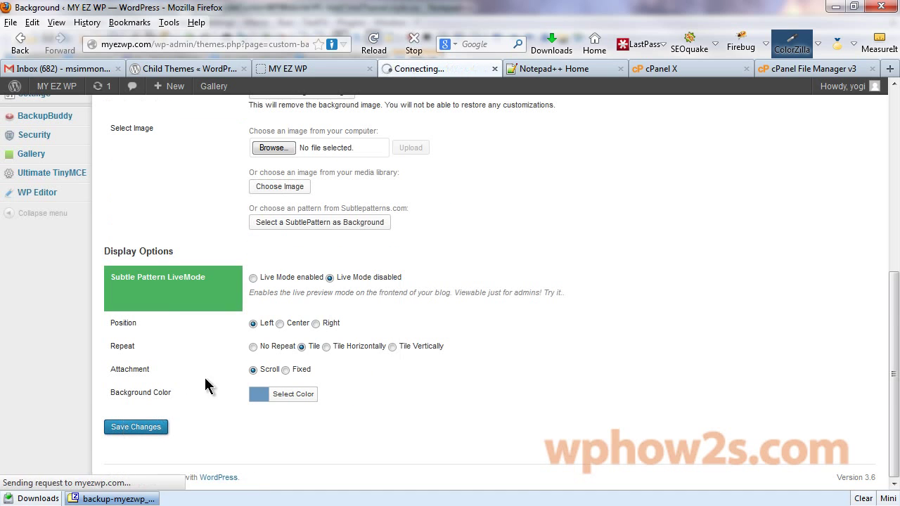
pyautogui.click(313, 69)
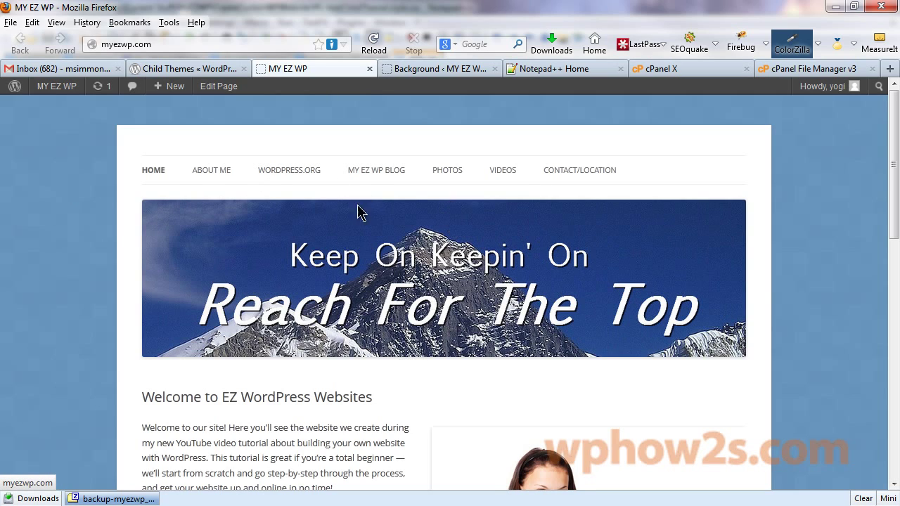
# Open the Theme Editor in the WordPress dashboard and select the Twenty Twelve Child theme for editing.
pyautogui.hotkey('ctrl', 'Tab')
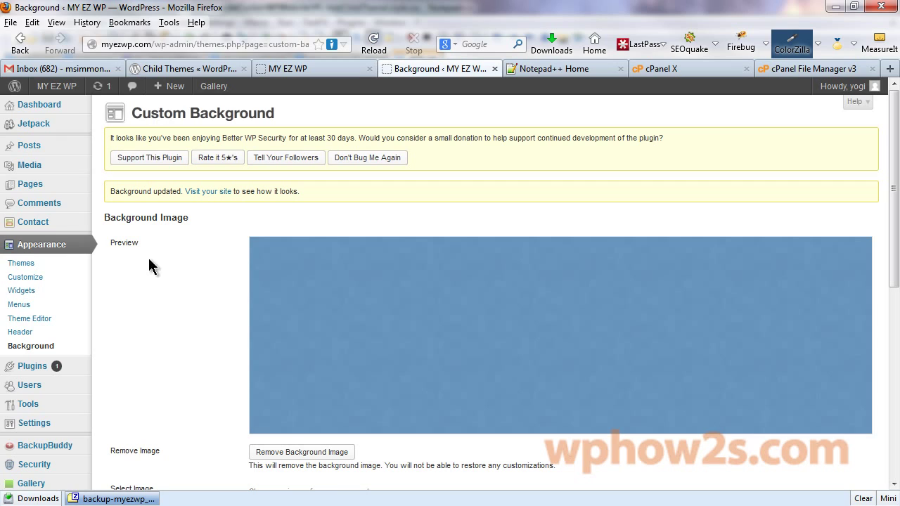
pyautogui.moveTo(23, 172)
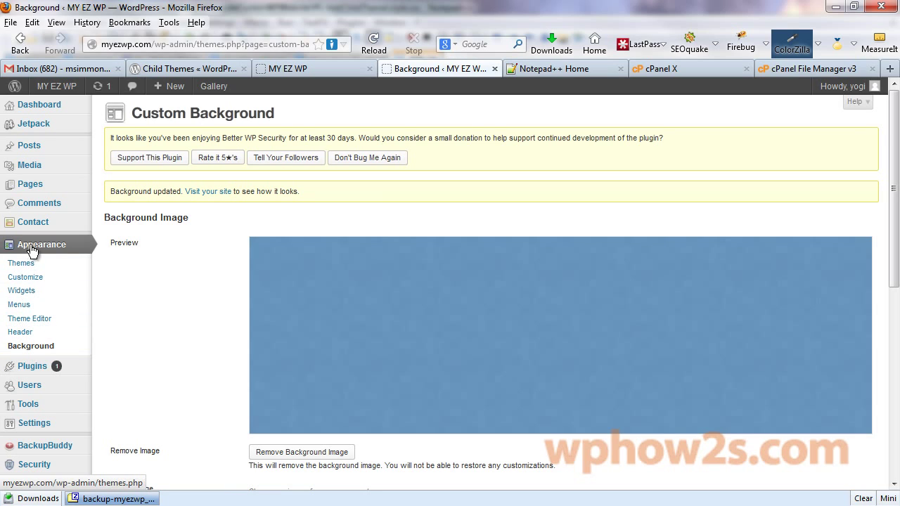
pyautogui.click(23, 323)
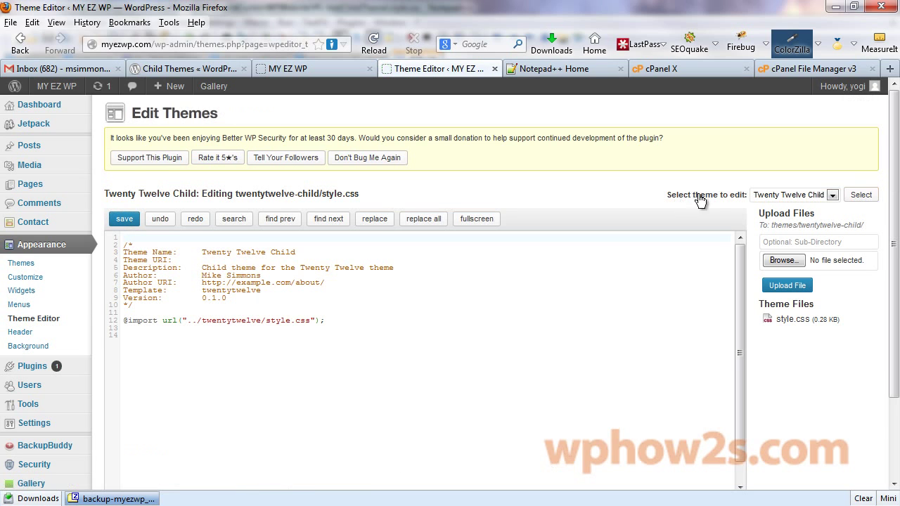
pyautogui.click(833, 197)
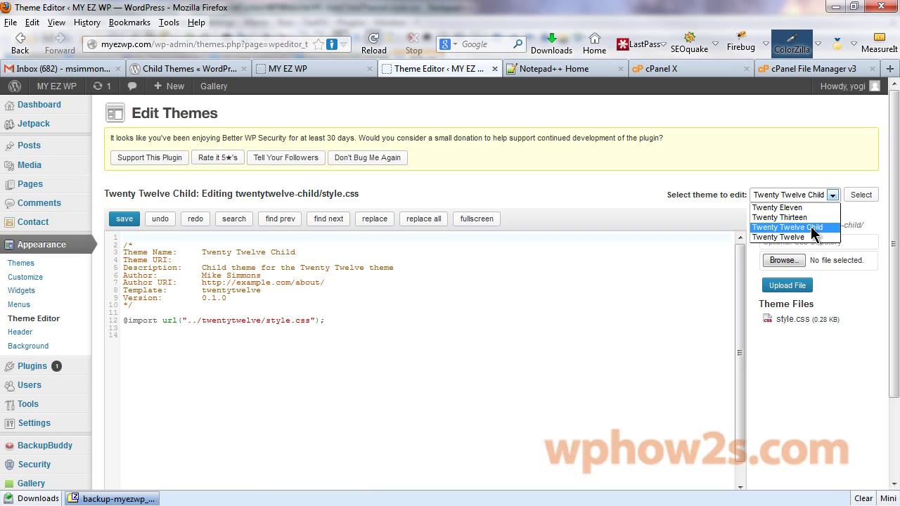
pyautogui.click(813, 233)
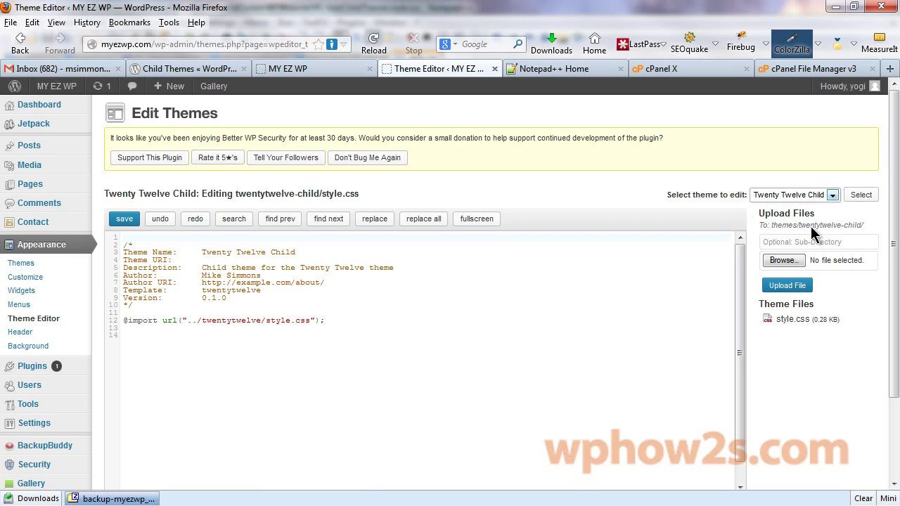
pyautogui.click(853, 198)
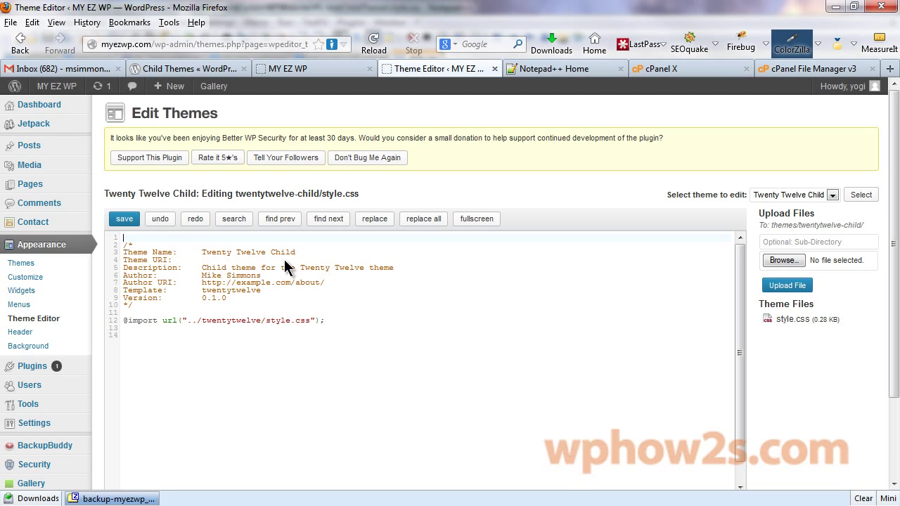
pyautogui.click(333, 322)
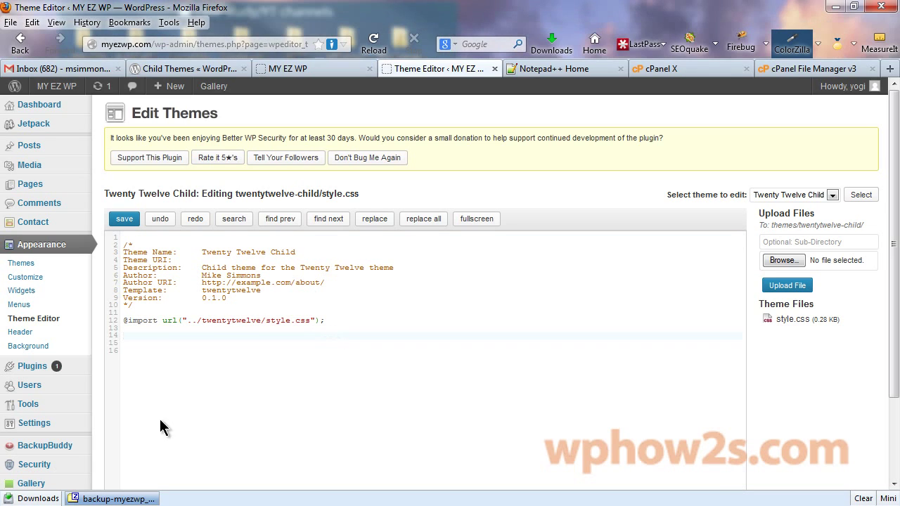
pyautogui.write('#page { margin-bottom: 2em; margin-left: auto; margin-right: auto; margin-top: 10px; max-width: 1000px; }')
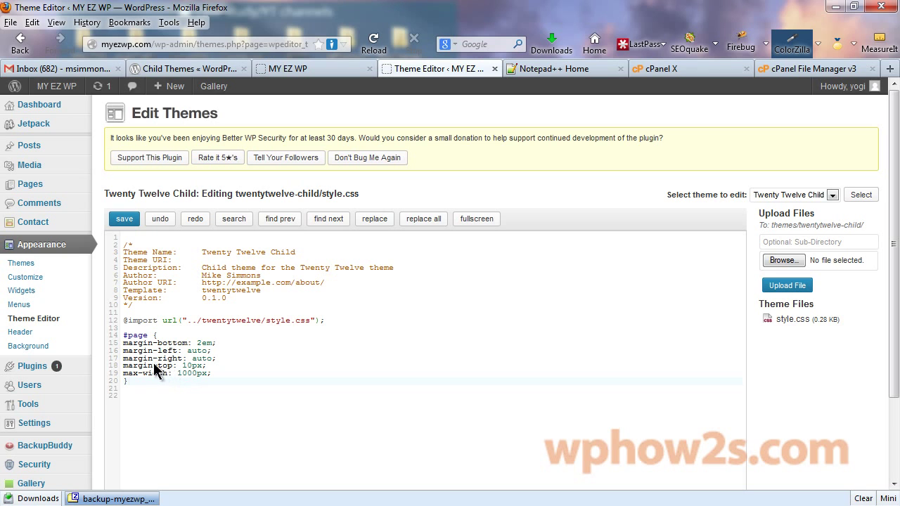
pyautogui.click(308, 64)
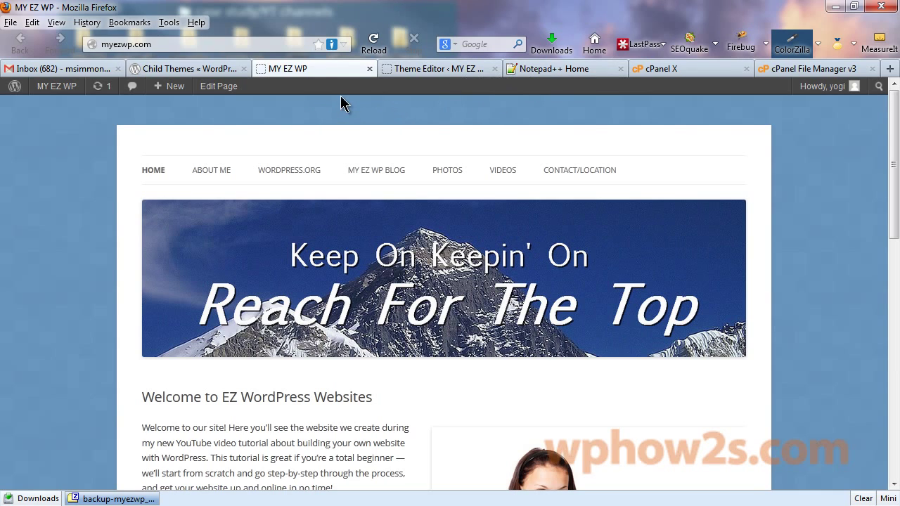
pyautogui.click(429, 70)
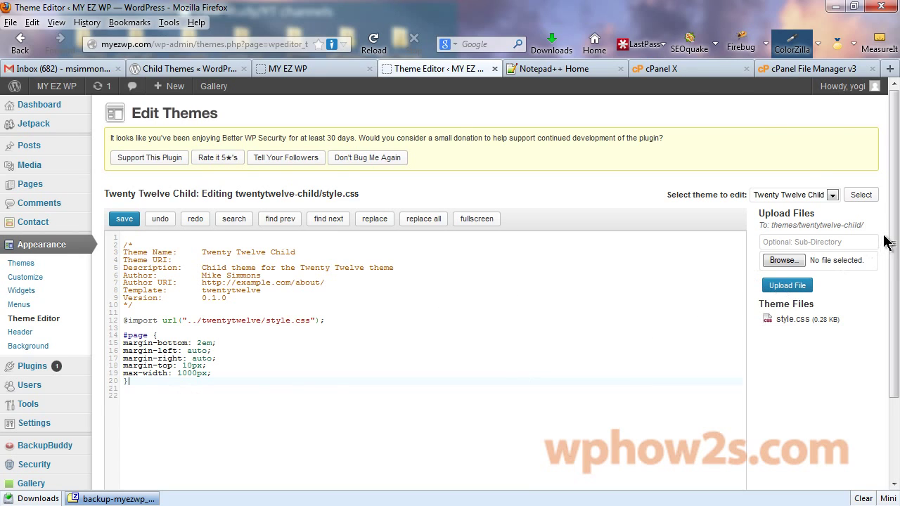
pyautogui.moveTo(893, 242); pyautogui.dragTo(896, 371)
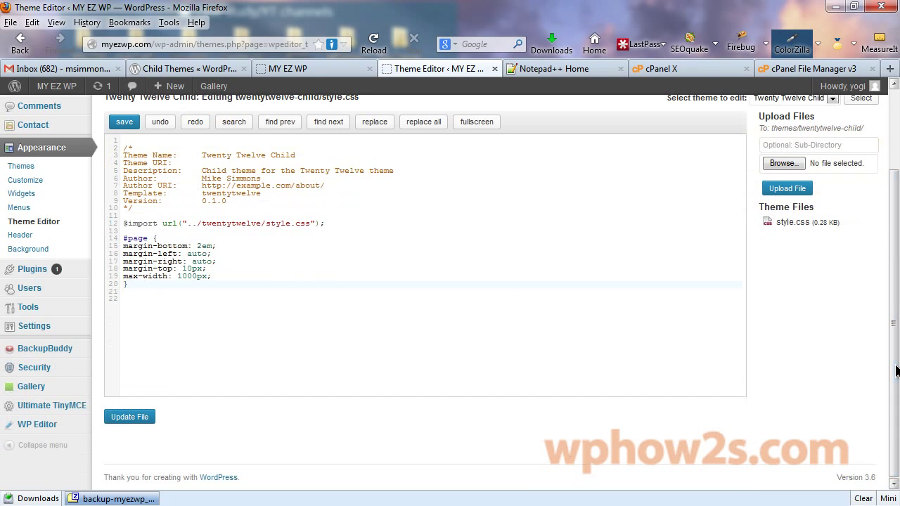
pyautogui.click(126, 418)
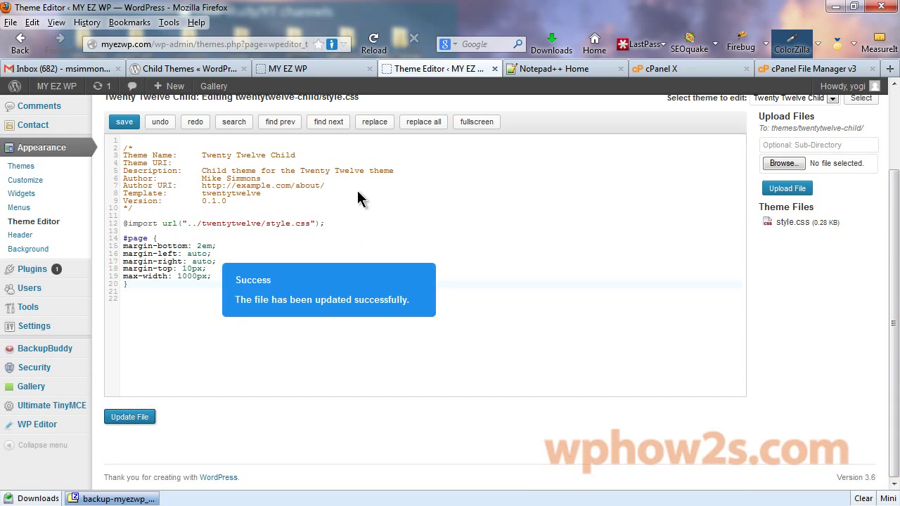
# Reload the MY EZ WP front page to check the page margin and width change.
pyautogui.click(325, 69)
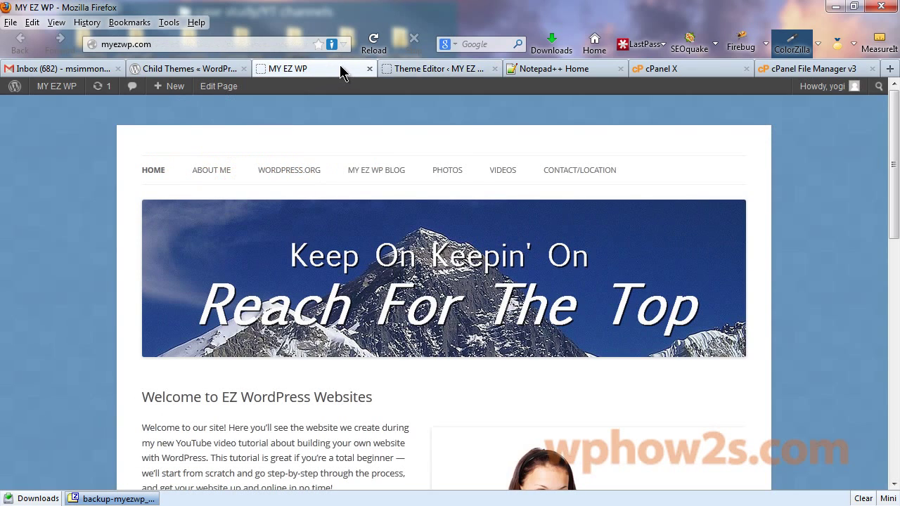
pyautogui.rightClick(343, 69)
pyautogui.click(396, 77)
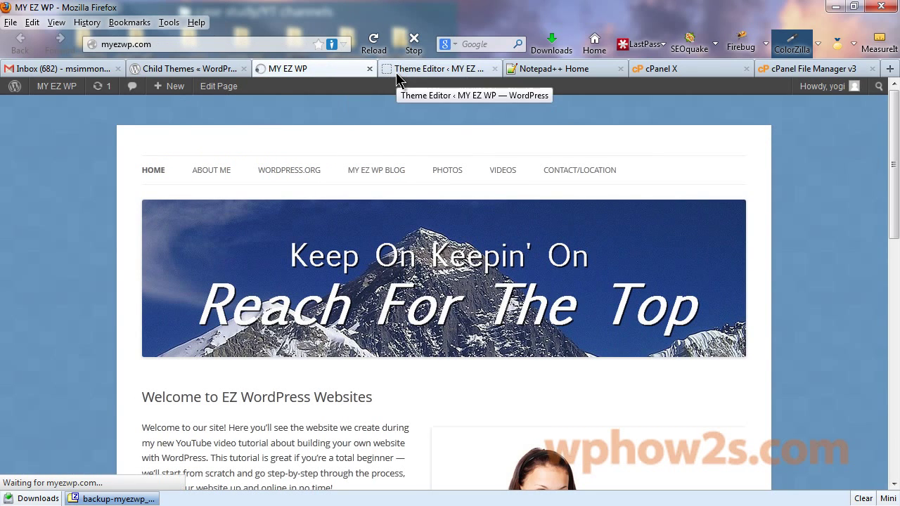